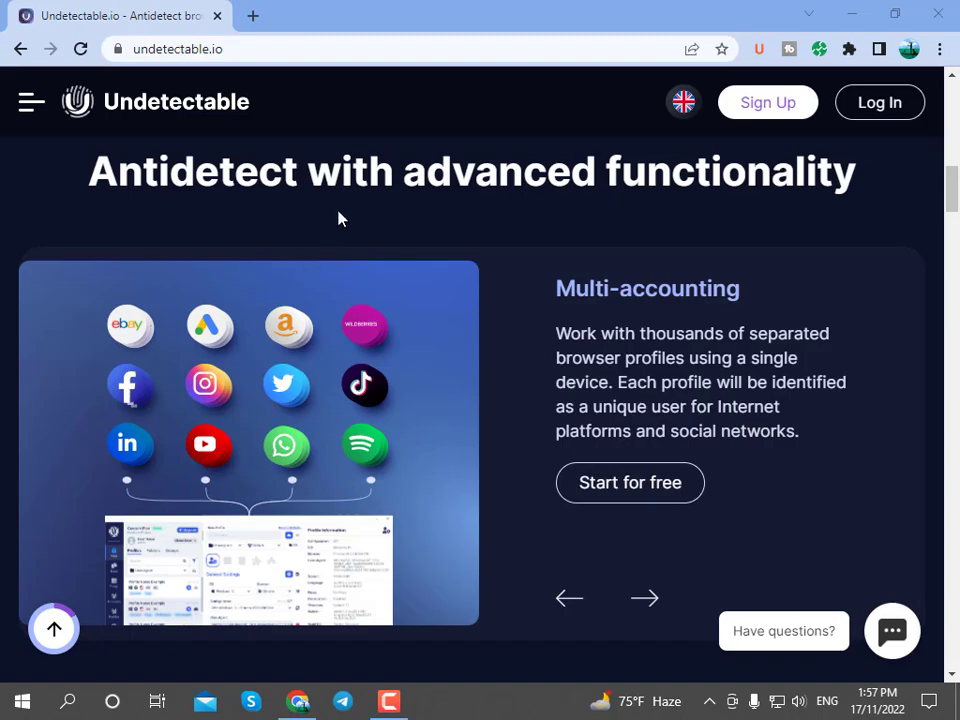
# Examine the homepage's feature sections on multi-accounting, profile storage and use cases, plus the site address.
pyautogui.scroll(-6, 377, 255)
pyautogui.scroll(-10, 390, 270)
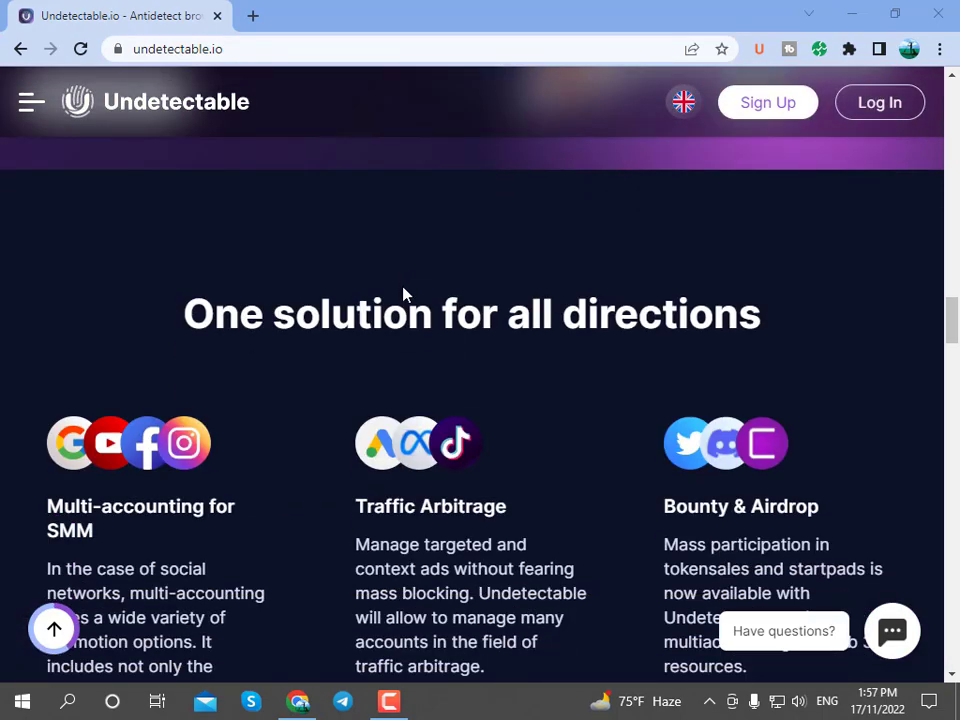
pyautogui.scroll(-4, 405, 296)
pyautogui.scroll(6, 410, 298)
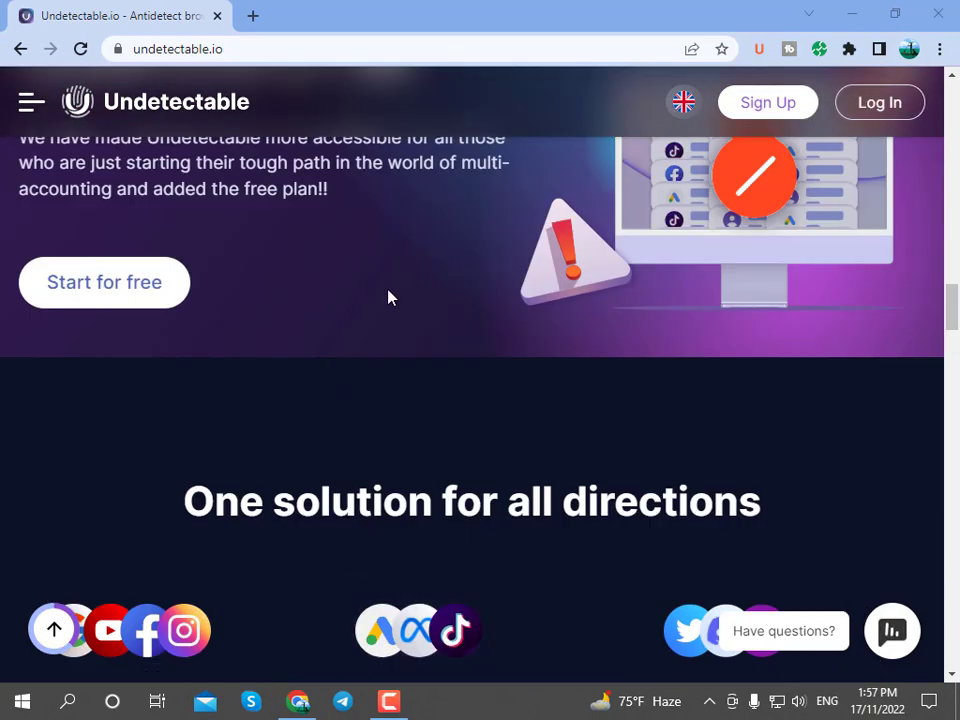
pyautogui.scroll(2, 390, 297)
pyautogui.scroll(-8, 388, 297)
pyautogui.scroll(1, 385, 296)
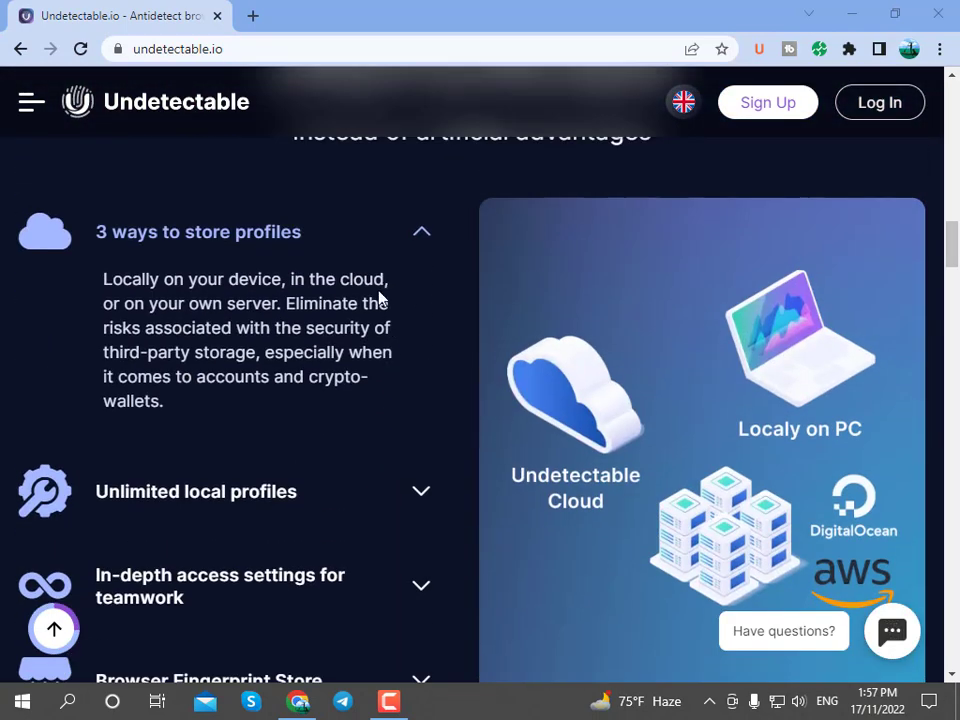
pyautogui.scroll(3, 380, 295)
pyautogui.scroll(3, 377, 293)
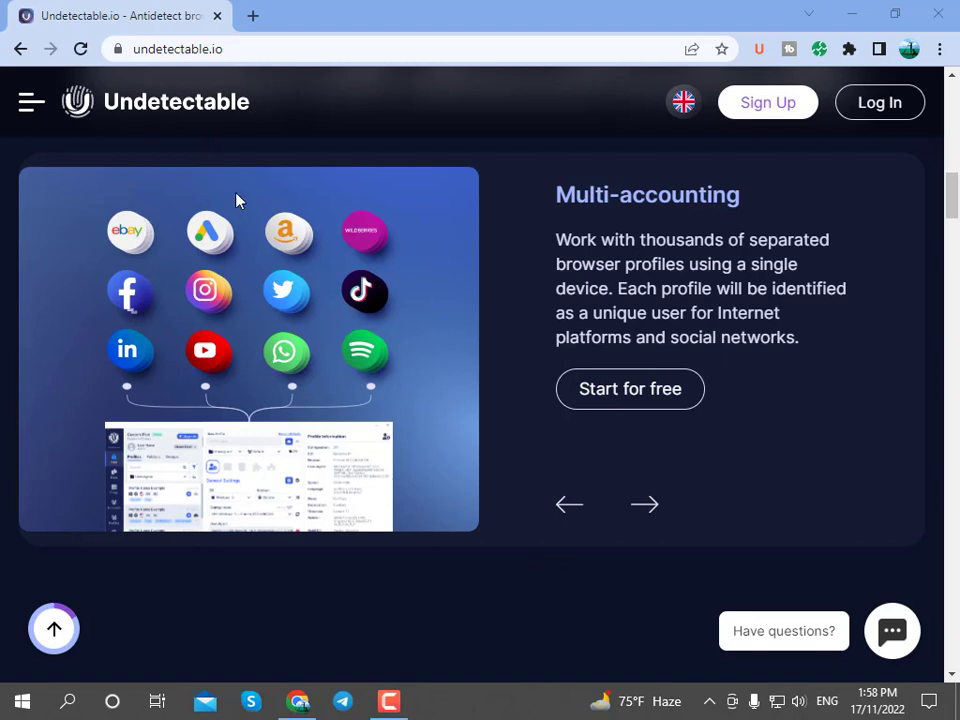
pyautogui.doubleClick(249, 56)
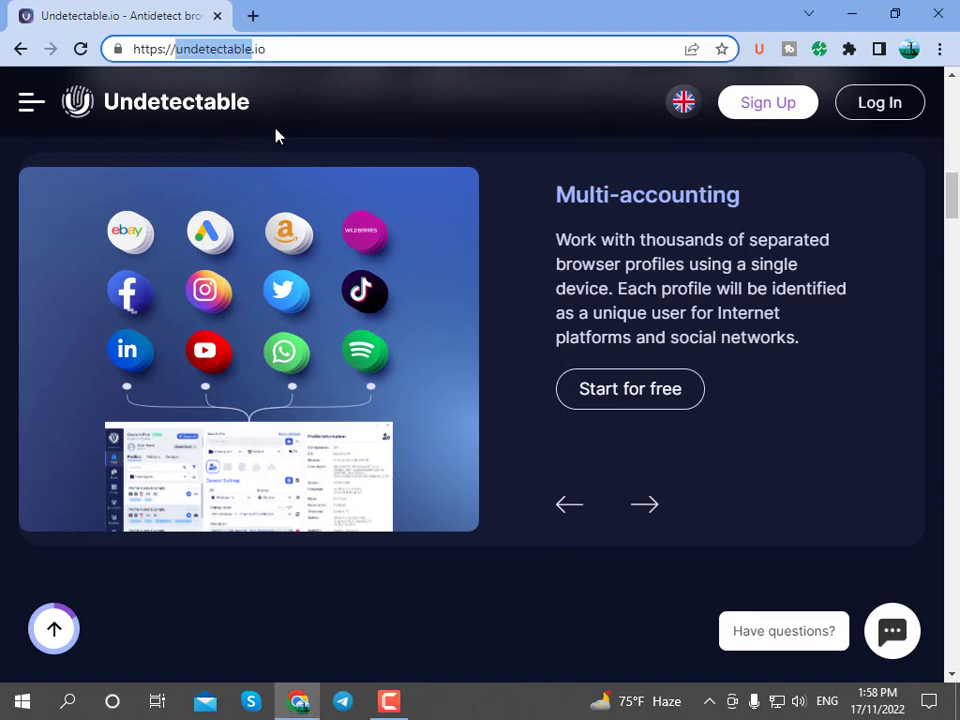
pyautogui.click(313, 57)
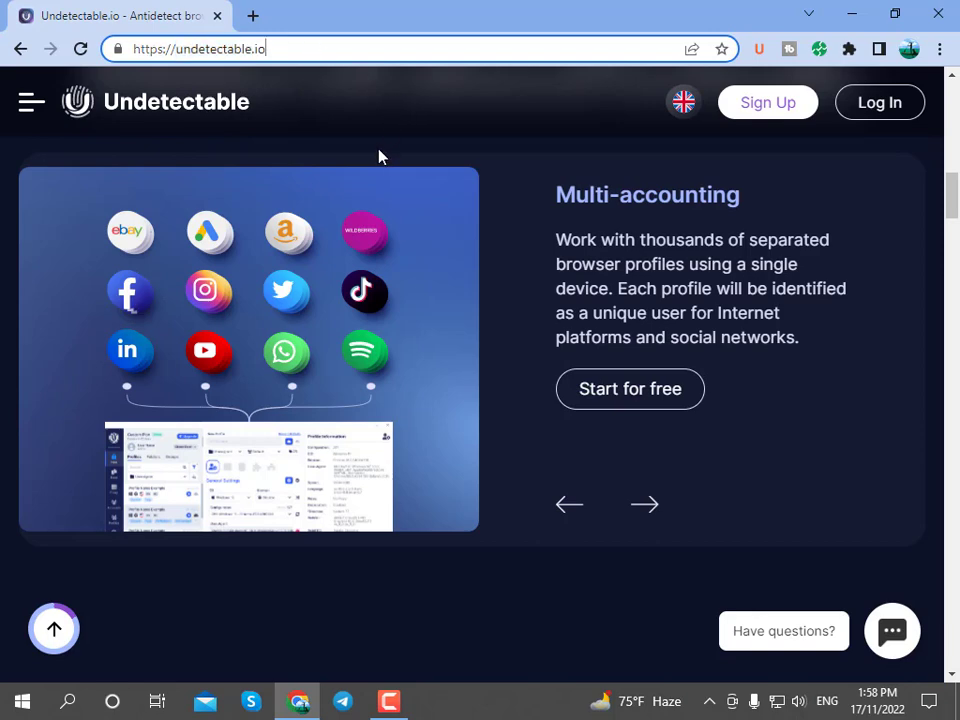
# Review the homepage's partner list and the technical support contact channels.
pyautogui.scroll(-2, 370, 170)
pyautogui.scroll(-10, 544, 167)
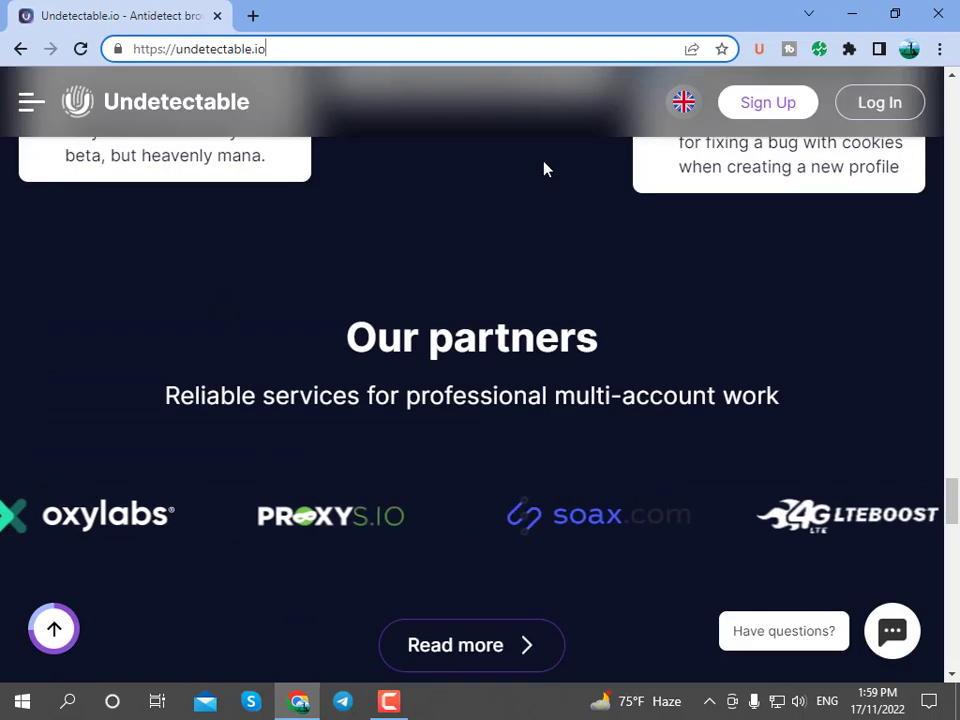
pyautogui.scroll(1, 540, 171)
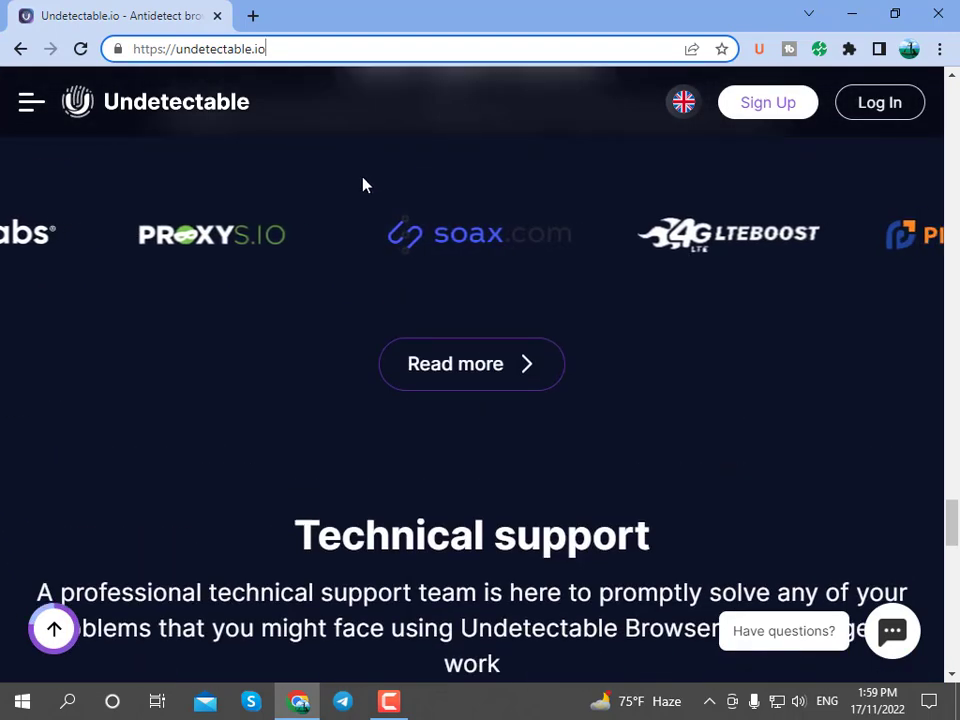
pyautogui.scroll(1, 364, 184)
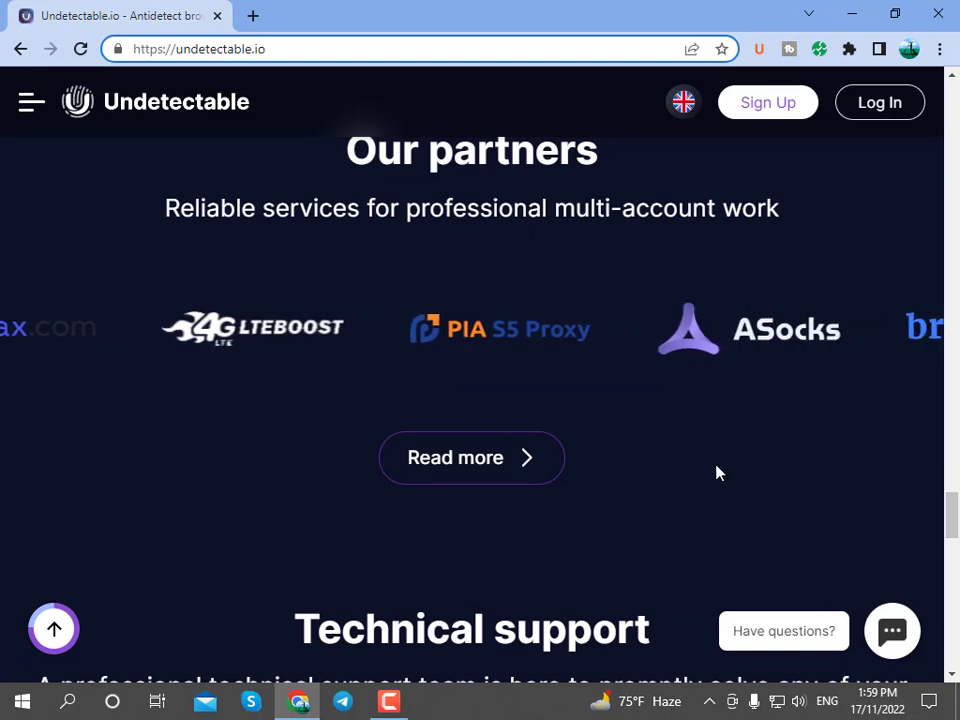
pyautogui.scroll(-5, 690, 230)
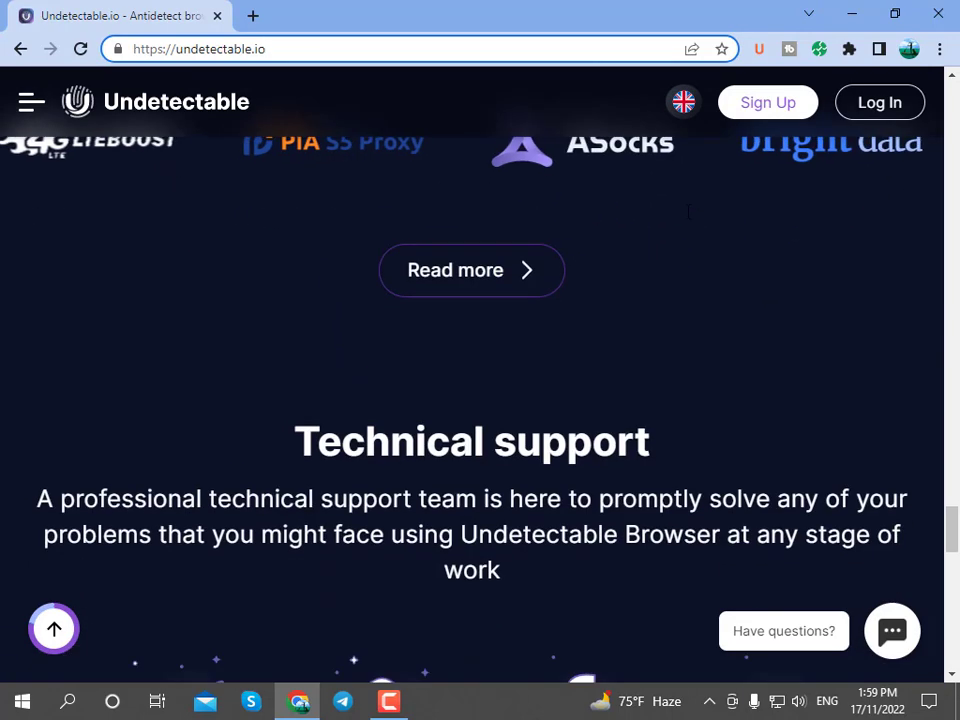
pyautogui.scroll(-3, 675, 225)
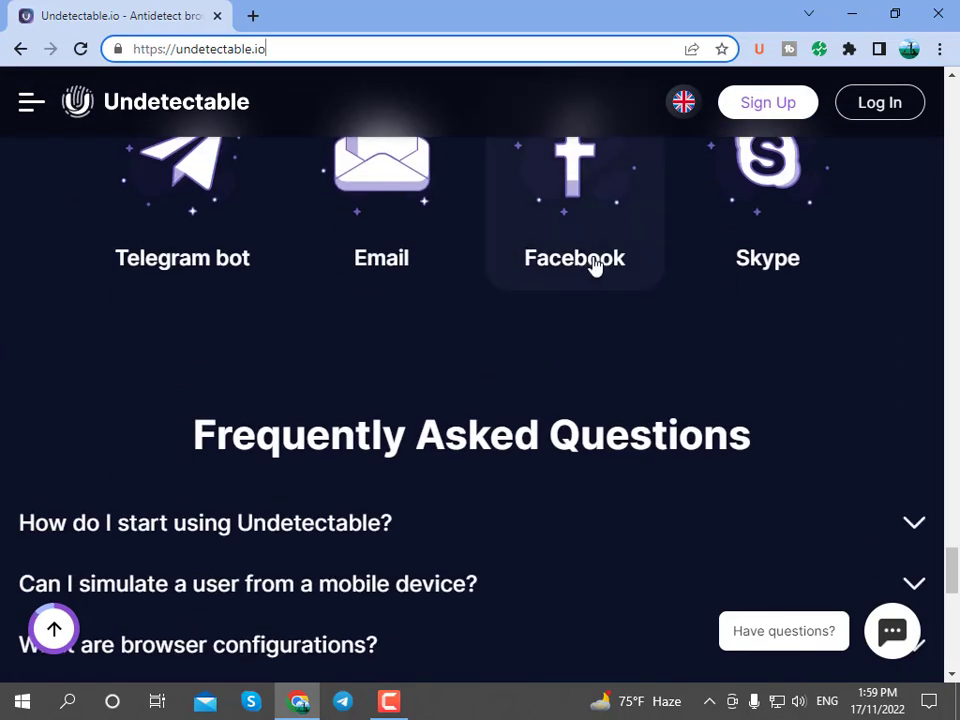
pyautogui.scroll(2, 610, 225)
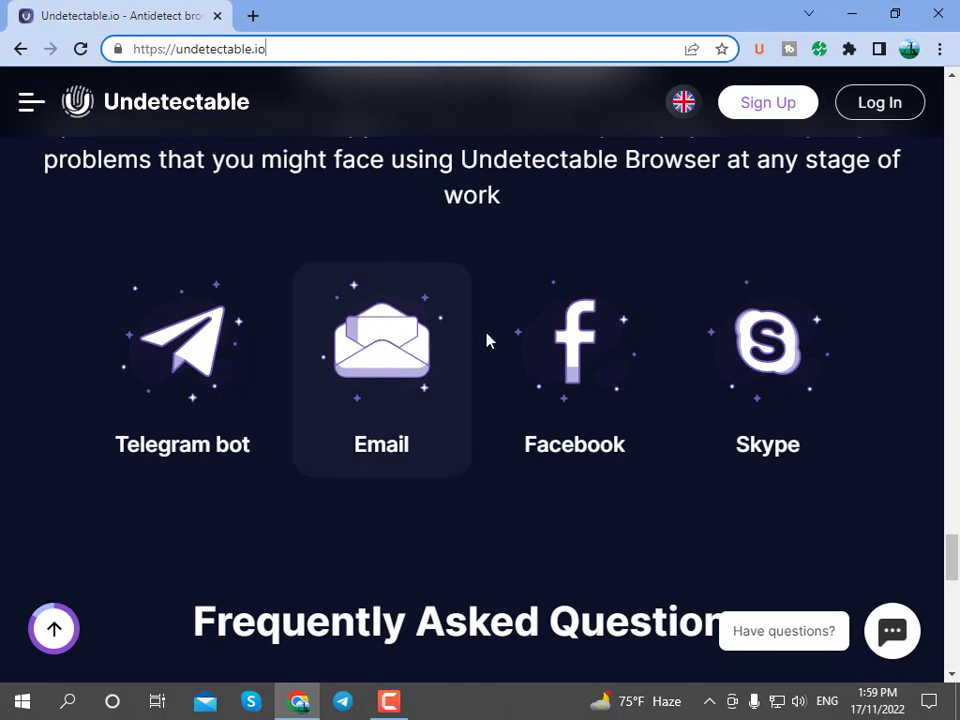
# Check the accepted payment methods and links in the homepage footer, and return to the customer reviews.
pyautogui.scroll(-10, 694, 308)
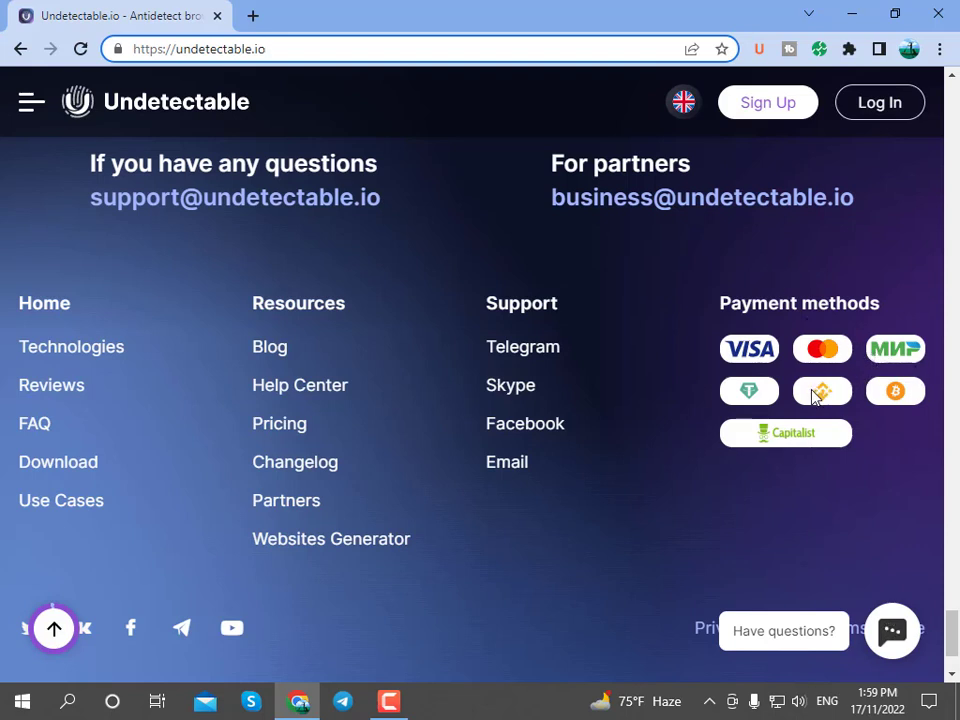
pyautogui.scroll(-1, 770, 393)
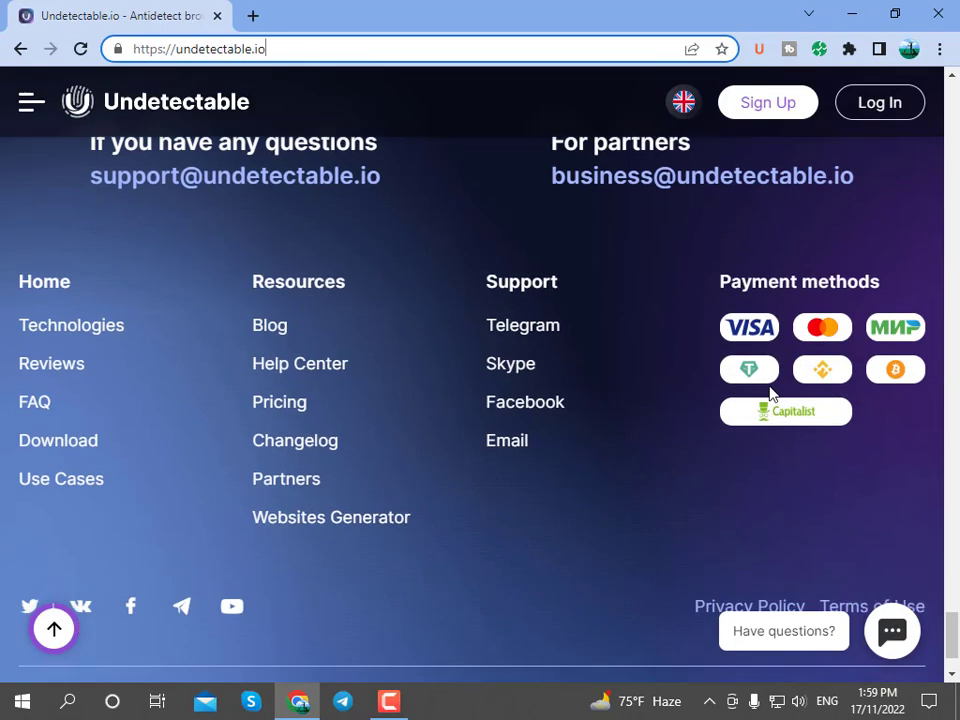
pyautogui.scroll(-1, 776, 388)
pyautogui.scroll(1, 692, 298)
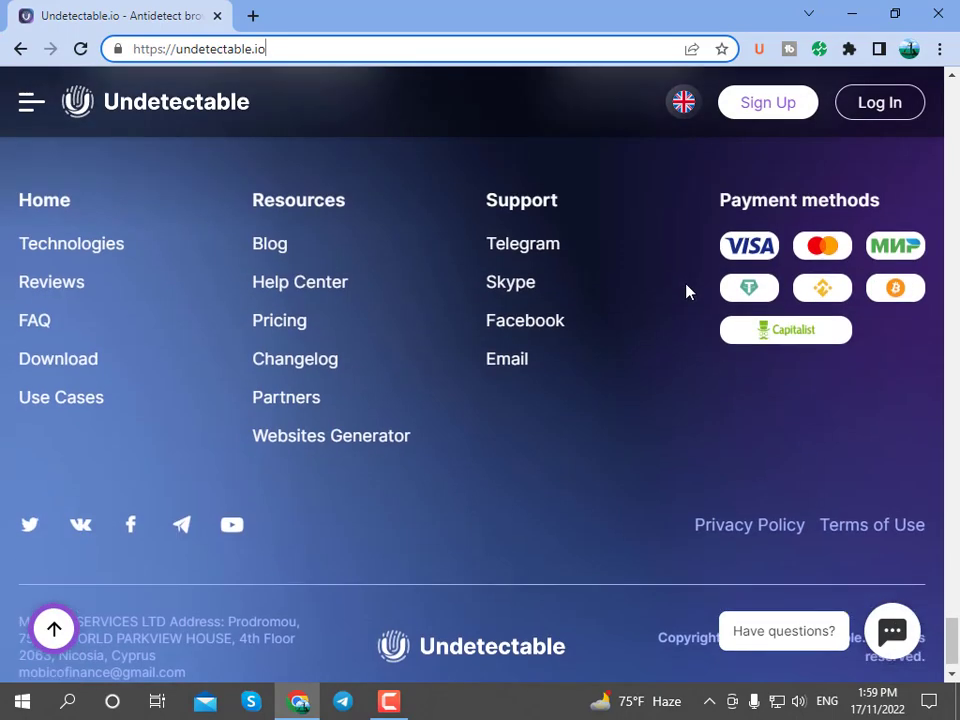
pyautogui.scroll(20, 686, 291)
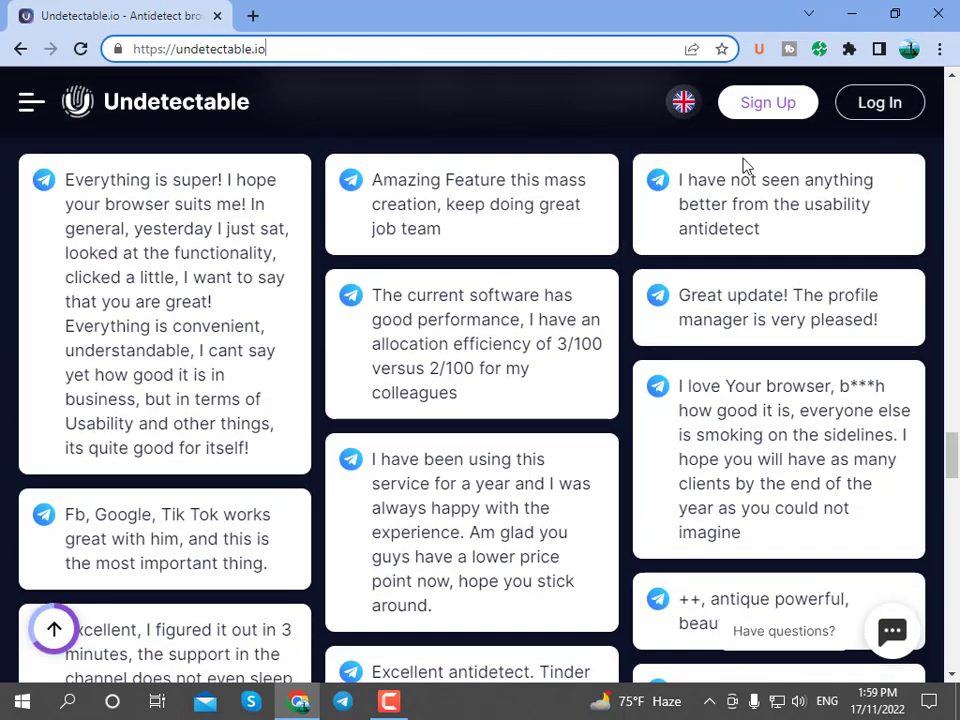
# Open the account sign-up form, inspect its fields and messenger choices, and close it without registering.
pyautogui.click(745, 102)
pyautogui.scroll(-1, 377, 276)
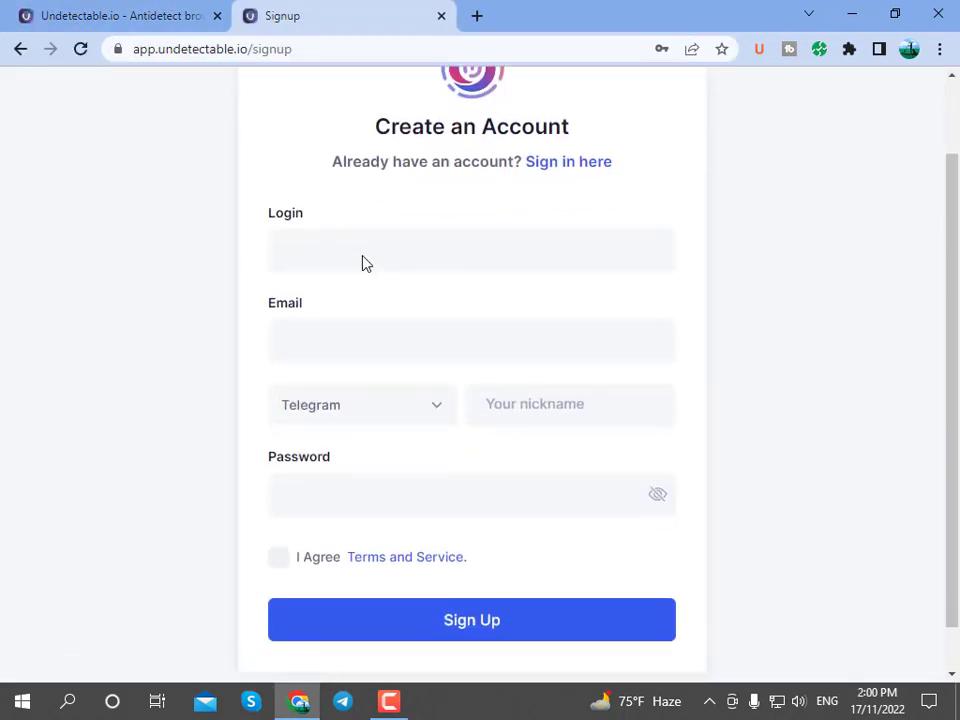
pyautogui.click(437, 412)
pyautogui.click(437, 412)
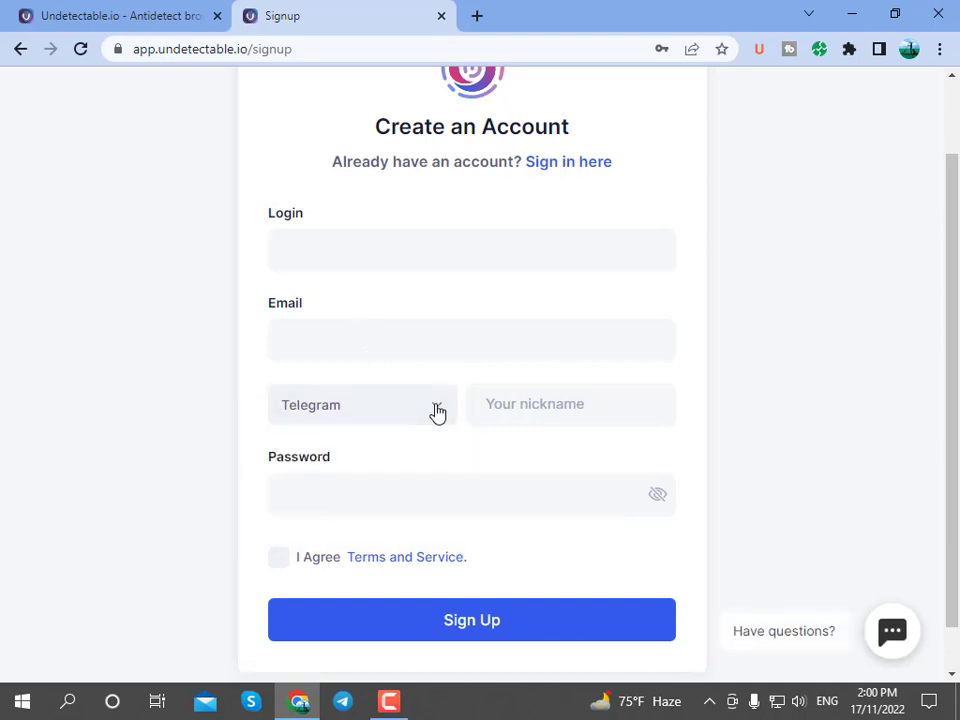
pyautogui.click(437, 412)
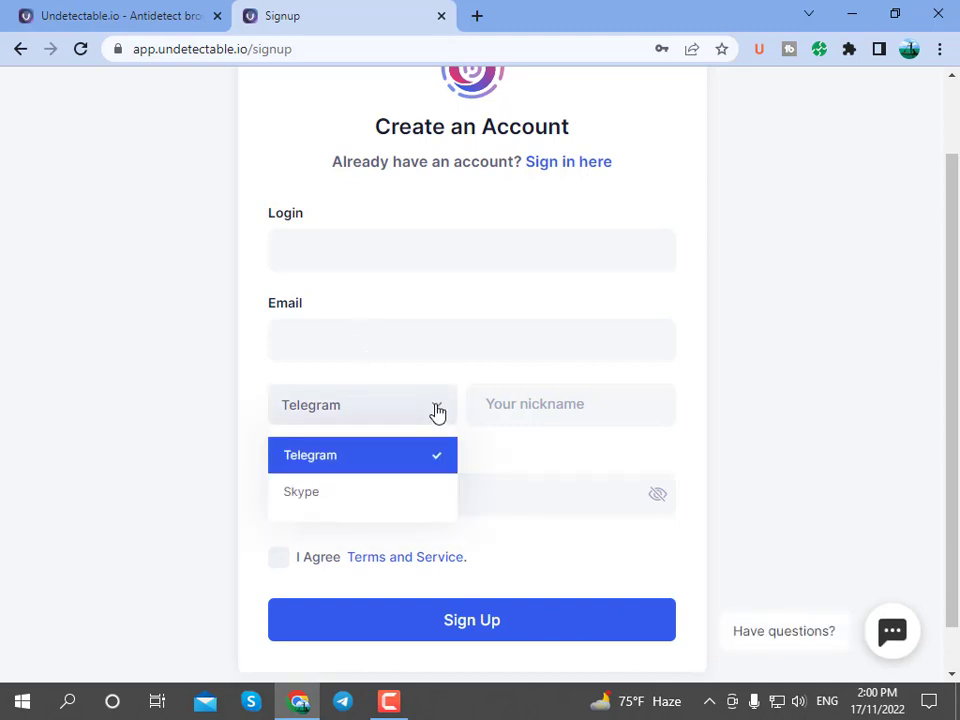
pyautogui.click(437, 412)
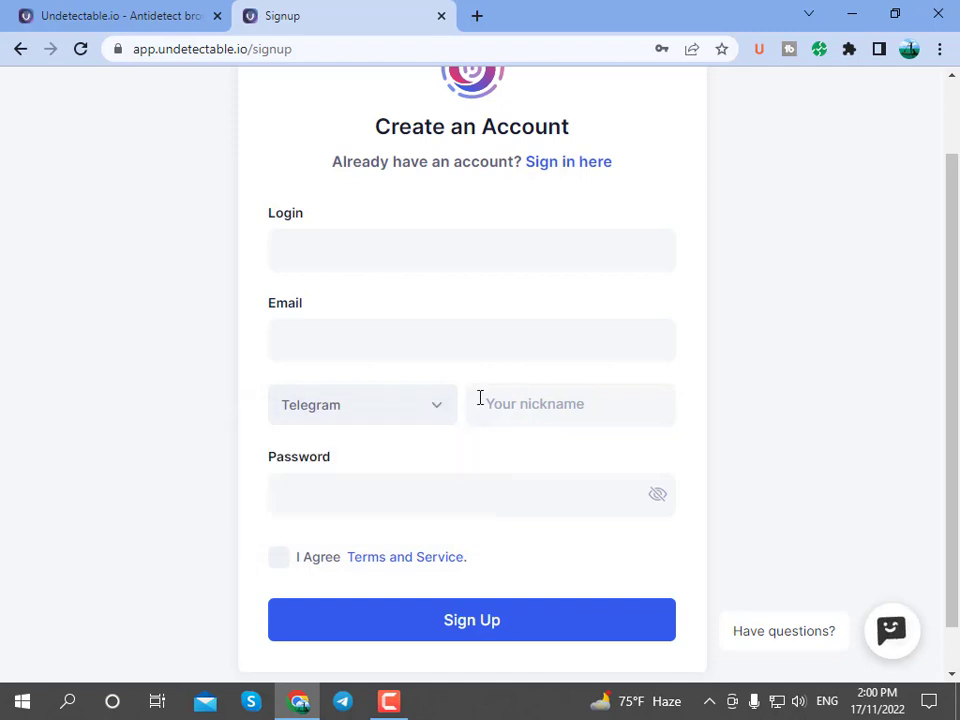
pyautogui.click(598, 404)
pyautogui.click(441, 16)
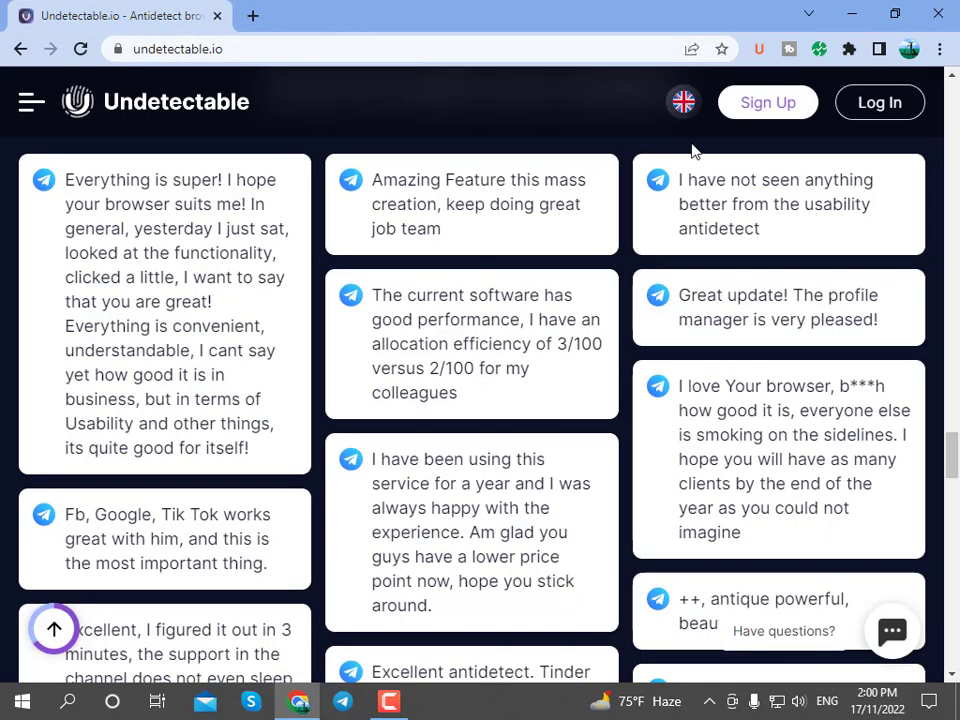
# Log in to the existing Undetectable account and check the plan's expiry on the overview page.
pyautogui.click(874, 110)
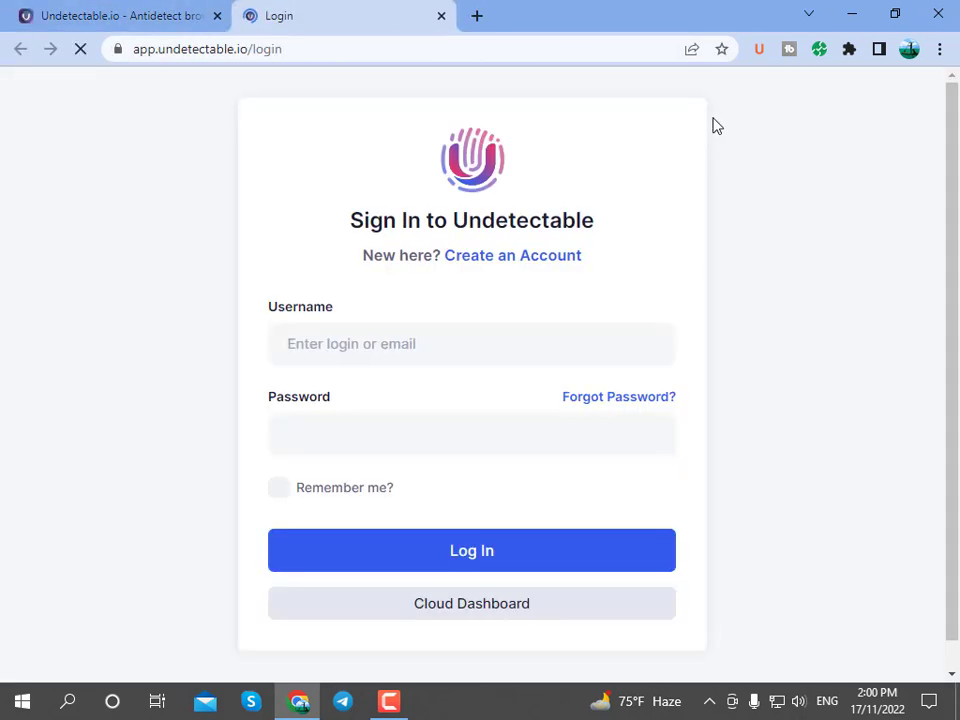
pyautogui.click(495, 551)
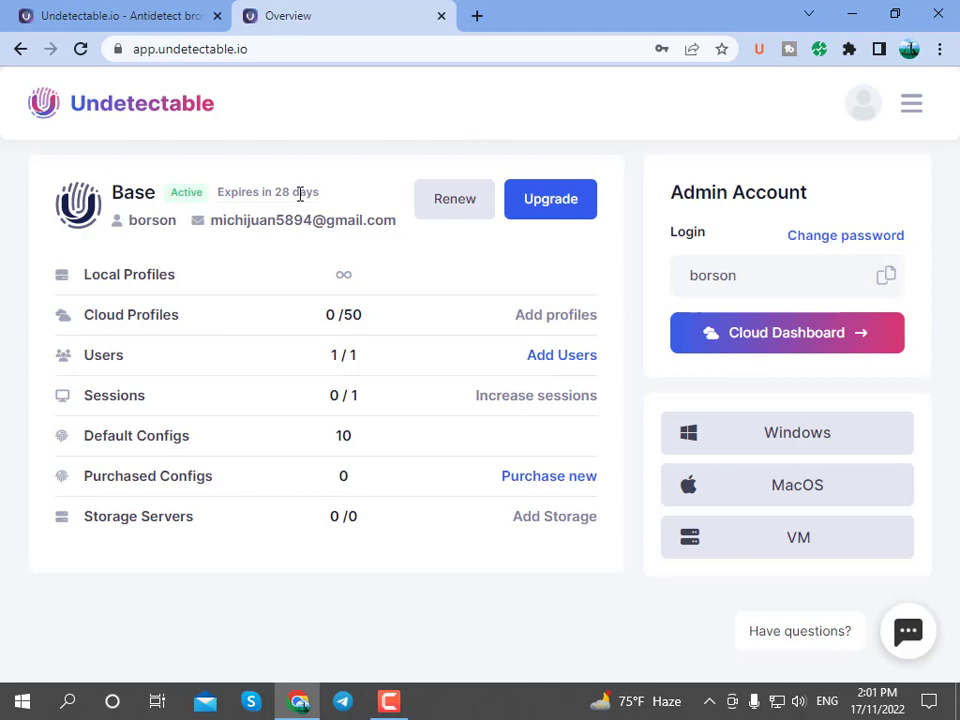
pyautogui.moveTo(242, 189); pyautogui.dragTo(300, 193)
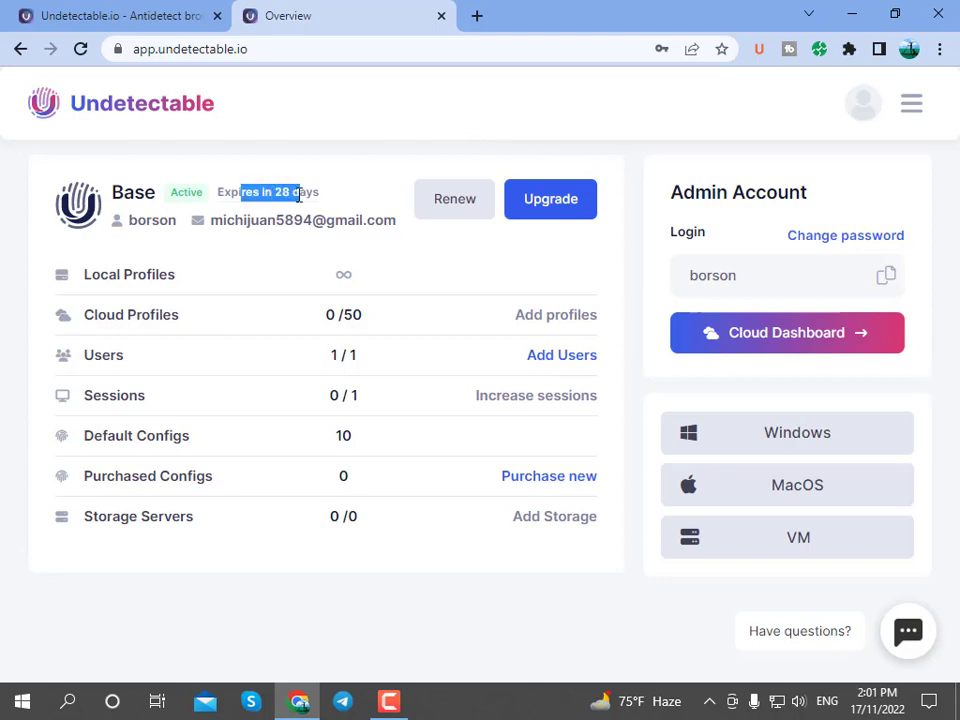
pyautogui.click(333, 203)
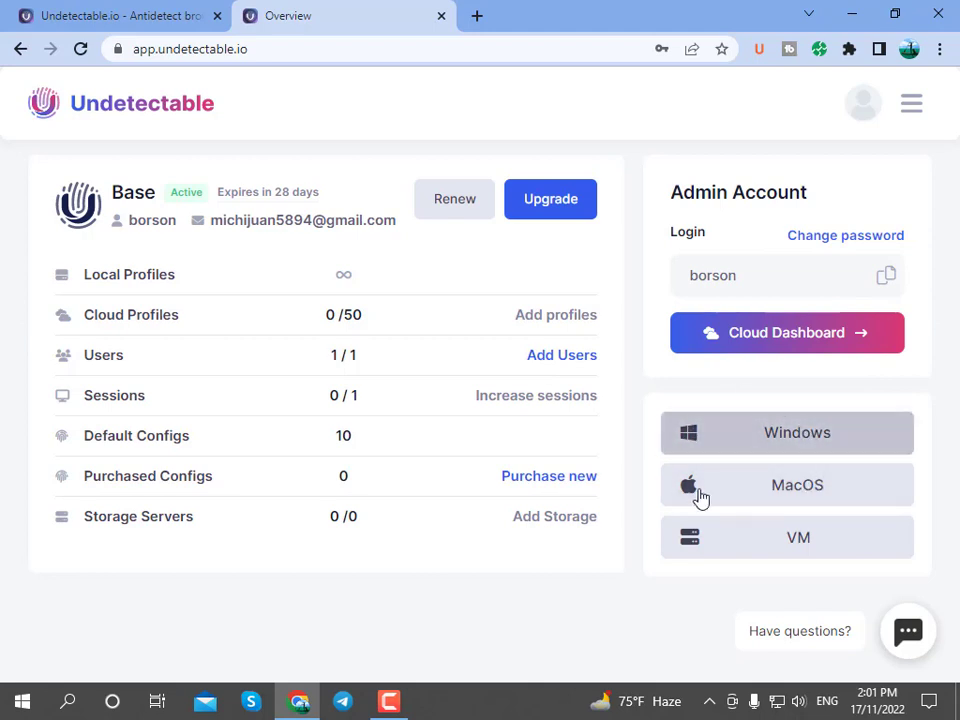
# Start downloading the Windows installer, and pause it from the browser's download list before closing that list.
pyautogui.click(814, 442)
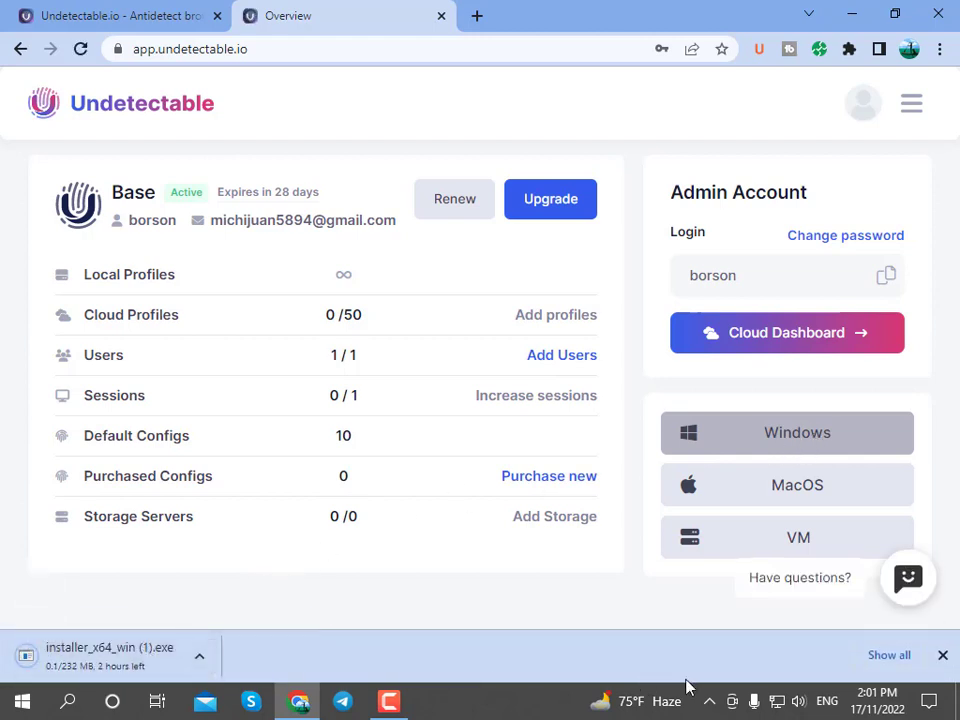
pyautogui.click(868, 655)
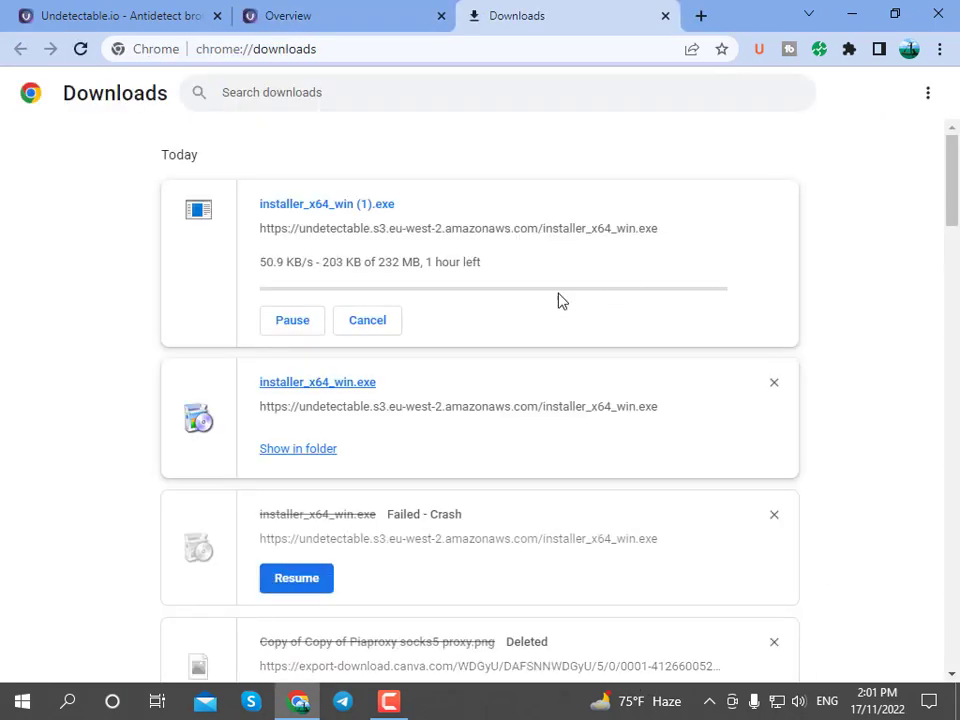
pyautogui.click(276, 322)
pyautogui.hotkey('ctrl', 'w')
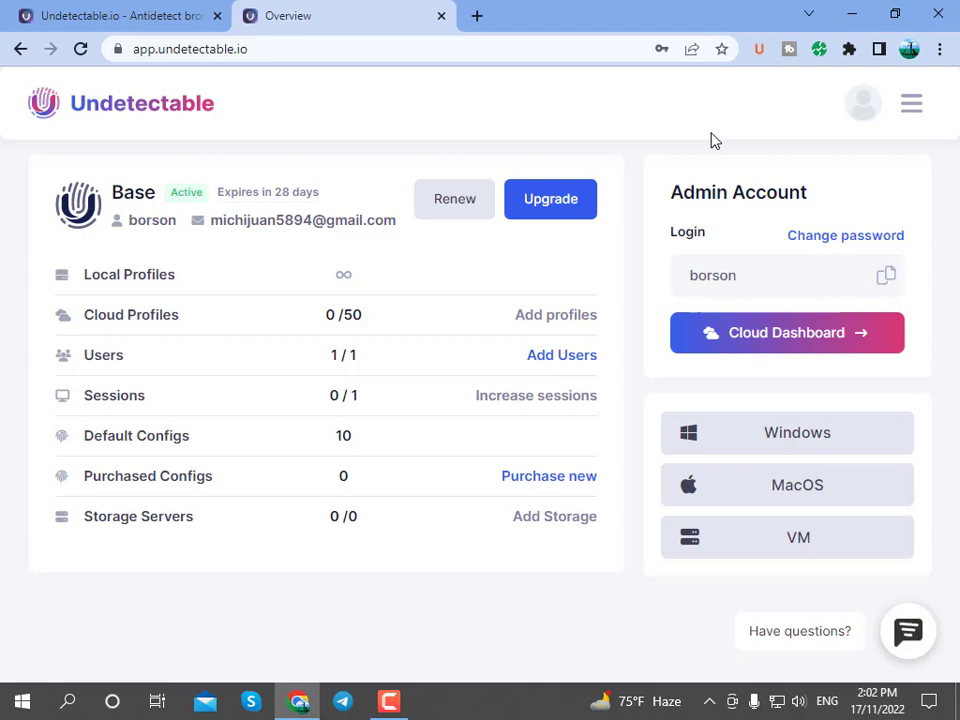
# Open the license upgrade page and compare the Free, Base, Professional and Custom plans and their functions.
pyautogui.click(568, 210)
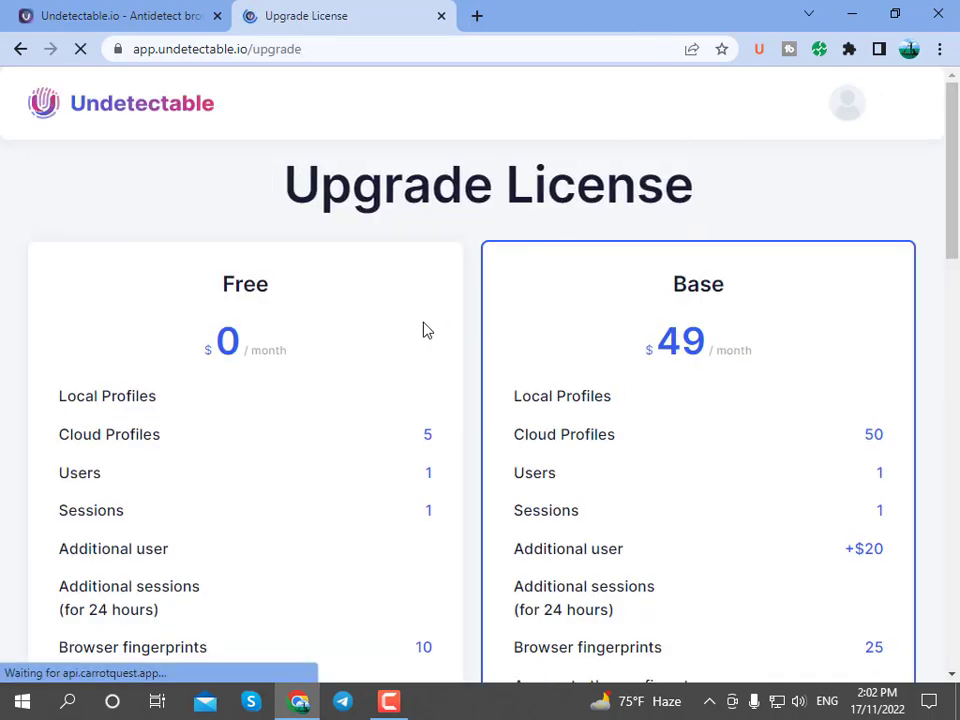
pyautogui.scroll(-4, 424, 330)
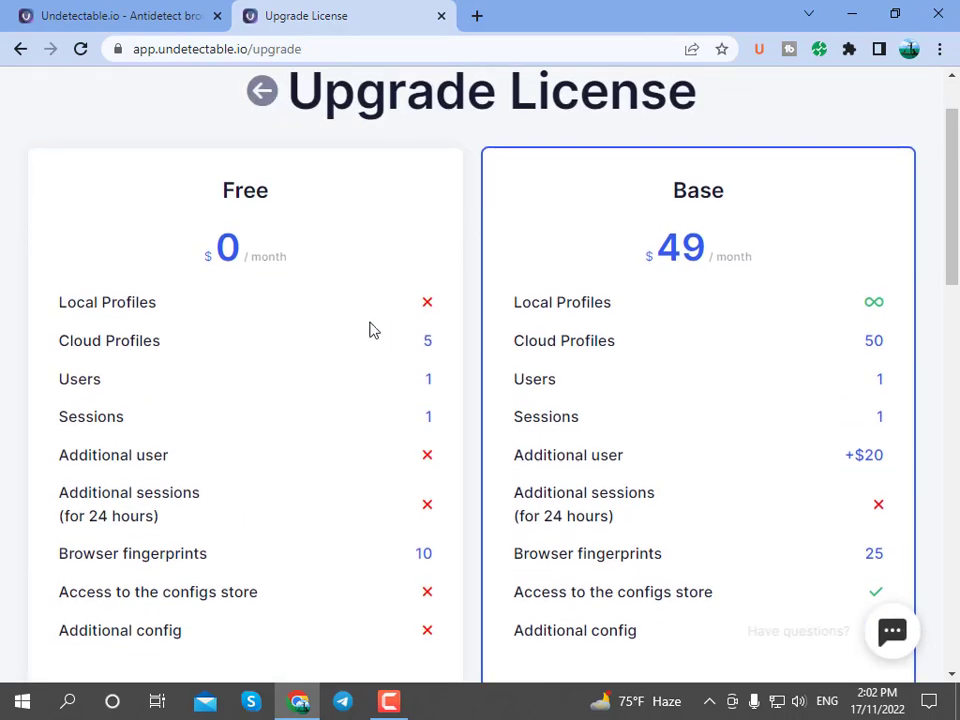
pyautogui.scroll(2, 293, 310)
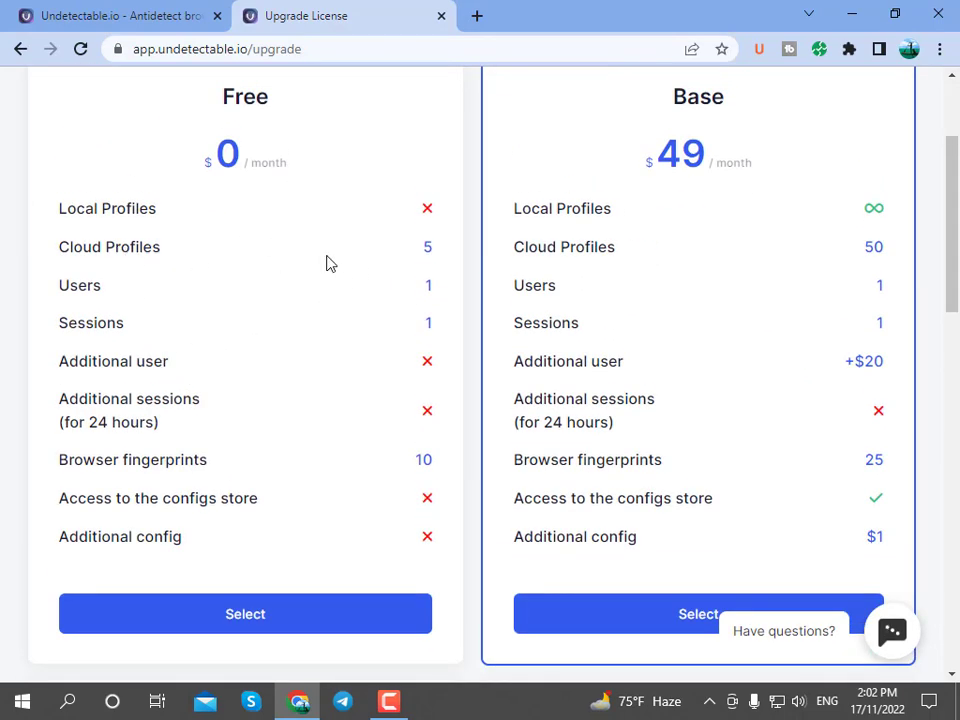
pyautogui.scroll(1, 304, 253)
pyautogui.scroll(-2, 304, 253)
pyautogui.scroll(-9, 323, 334)
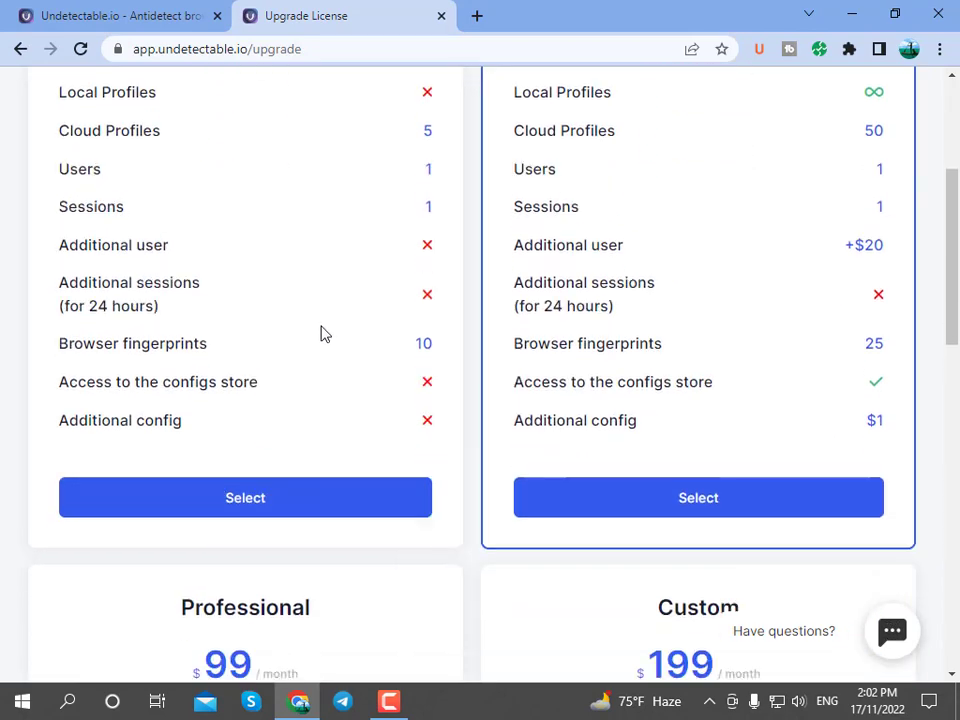
pyautogui.scroll(-3, 313, 340)
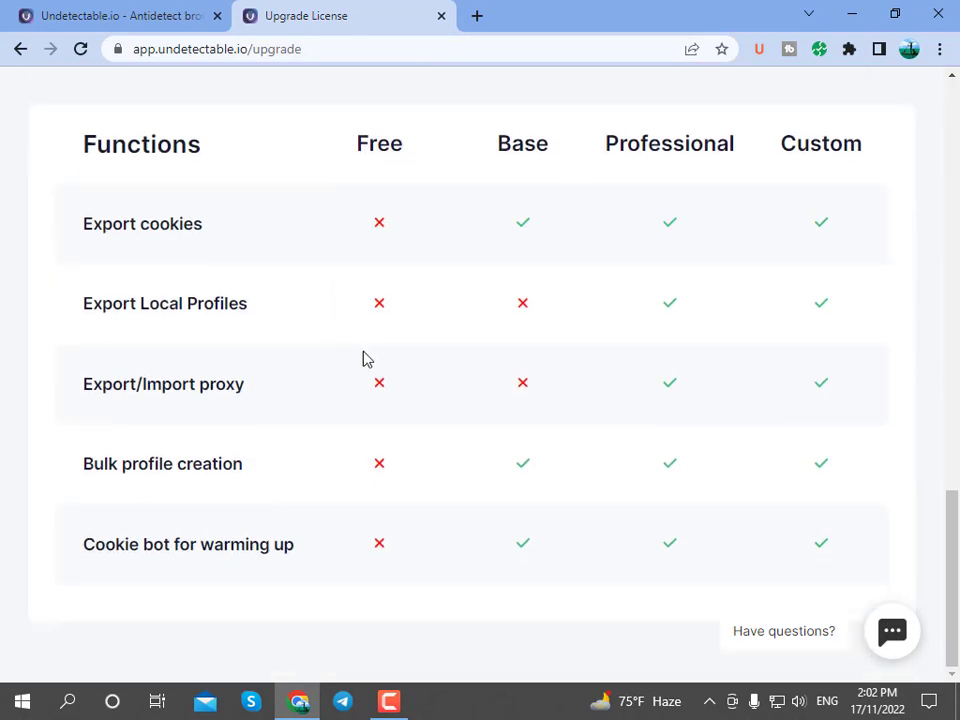
pyautogui.scroll(15, 362, 358)
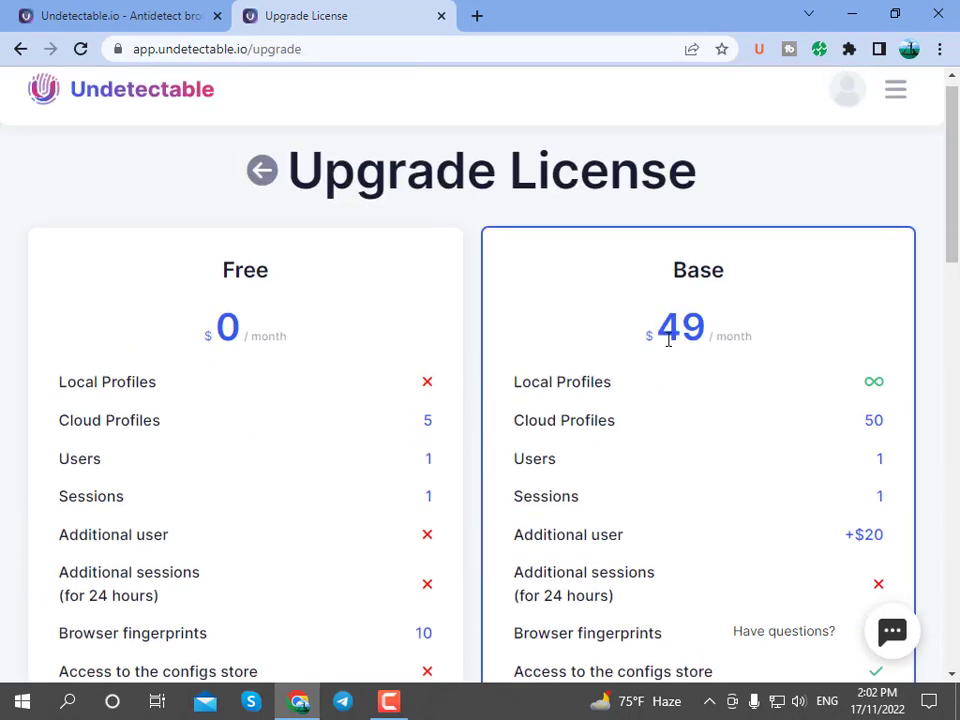
pyautogui.scroll(-2, 728, 272)
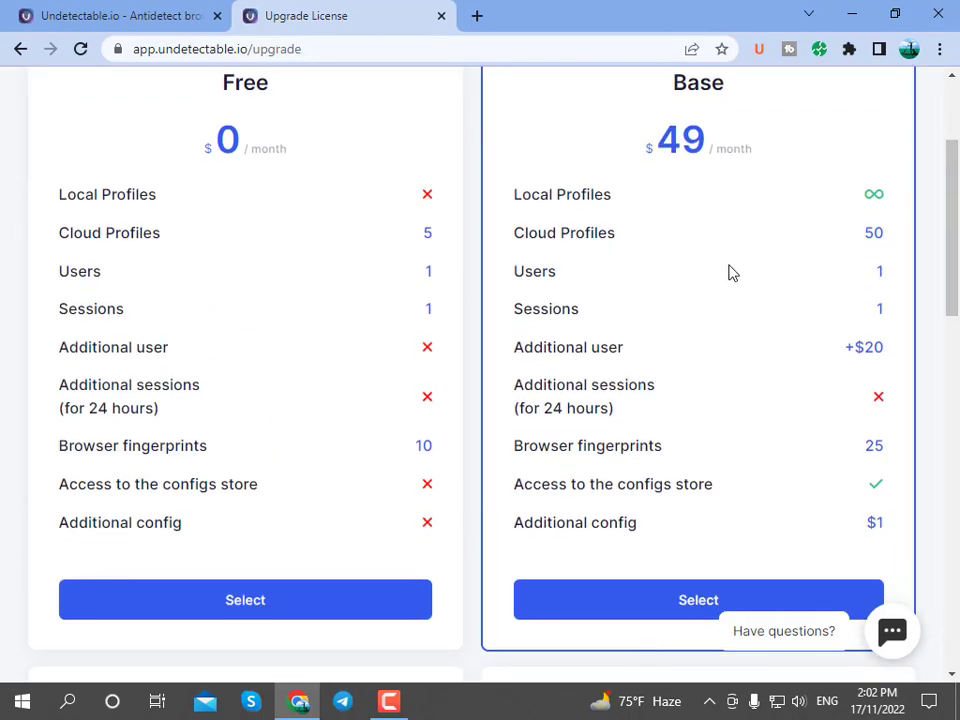
# Review the plan cards again, comparing profiles, users, sessions, extra session prices and fingerprints across Free, Base, Professional and Custom.
pyautogui.scroll(-4, 709, 206)
pyautogui.scroll(-1, 710, 209)
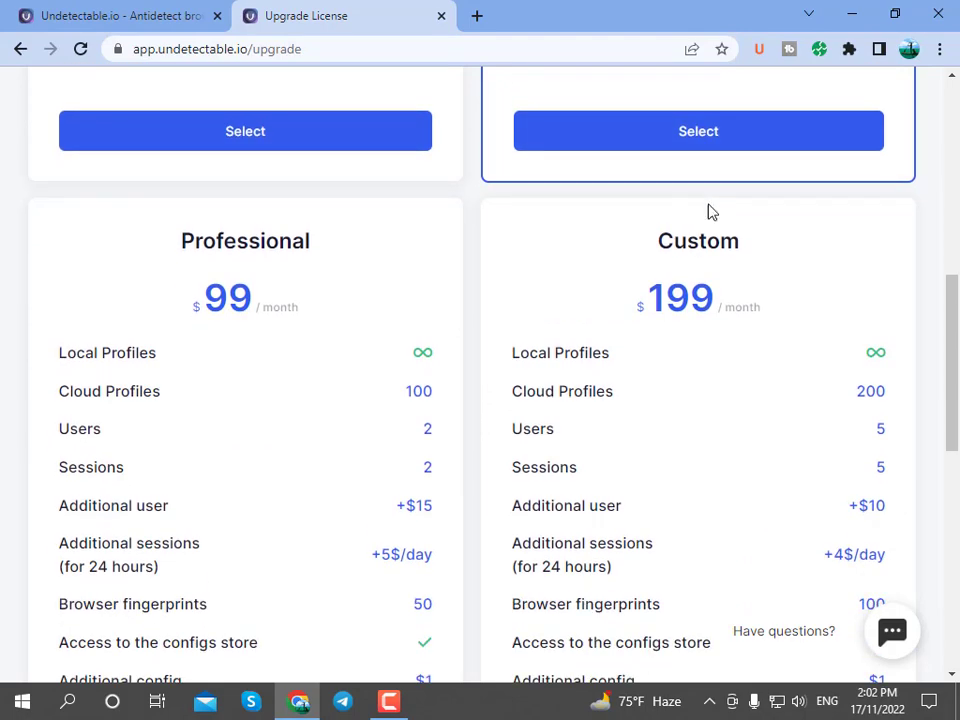
pyautogui.scroll(-8, 711, 252)
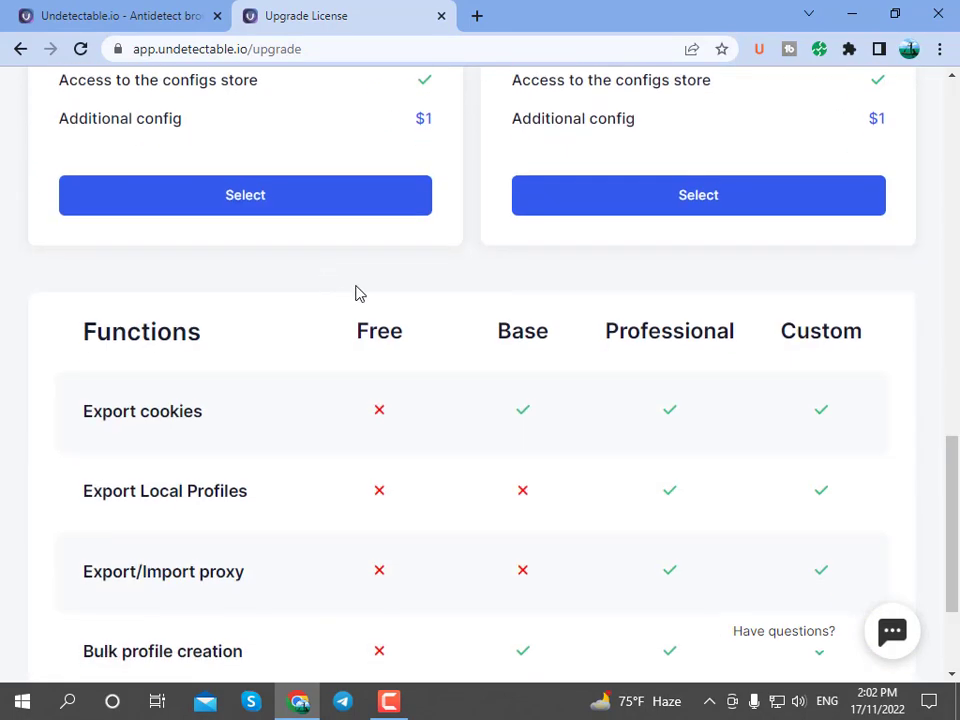
pyautogui.scroll(10, 456, 300)
pyautogui.scroll(-3, 482, 300)
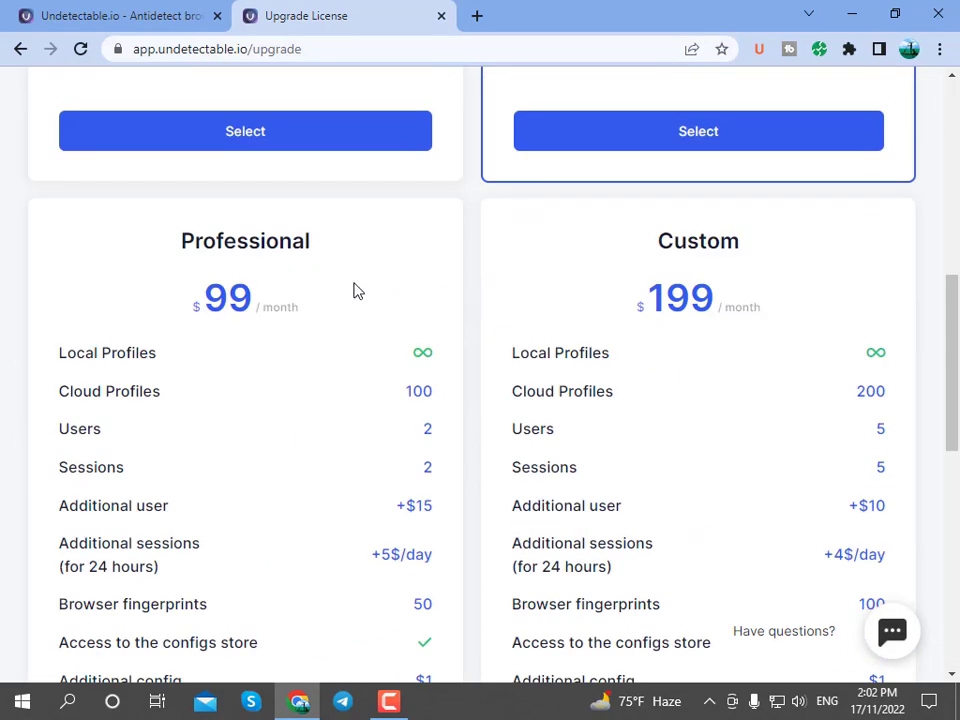
pyautogui.scroll(-1, 276, 280)
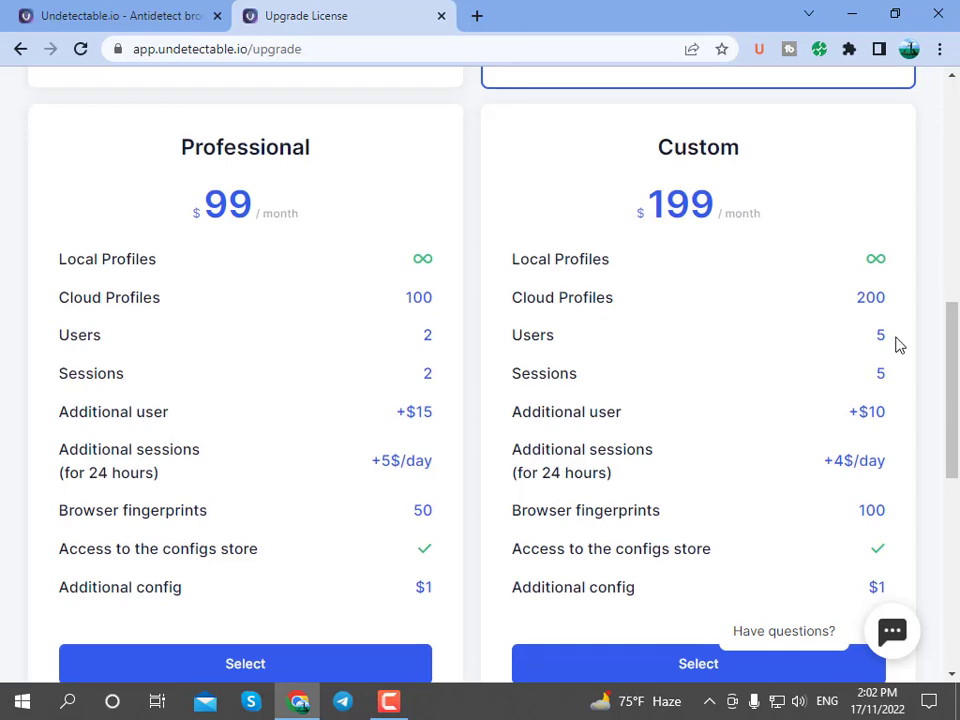
pyautogui.scroll(8, 900, 343)
pyautogui.scroll(-4, 790, 277)
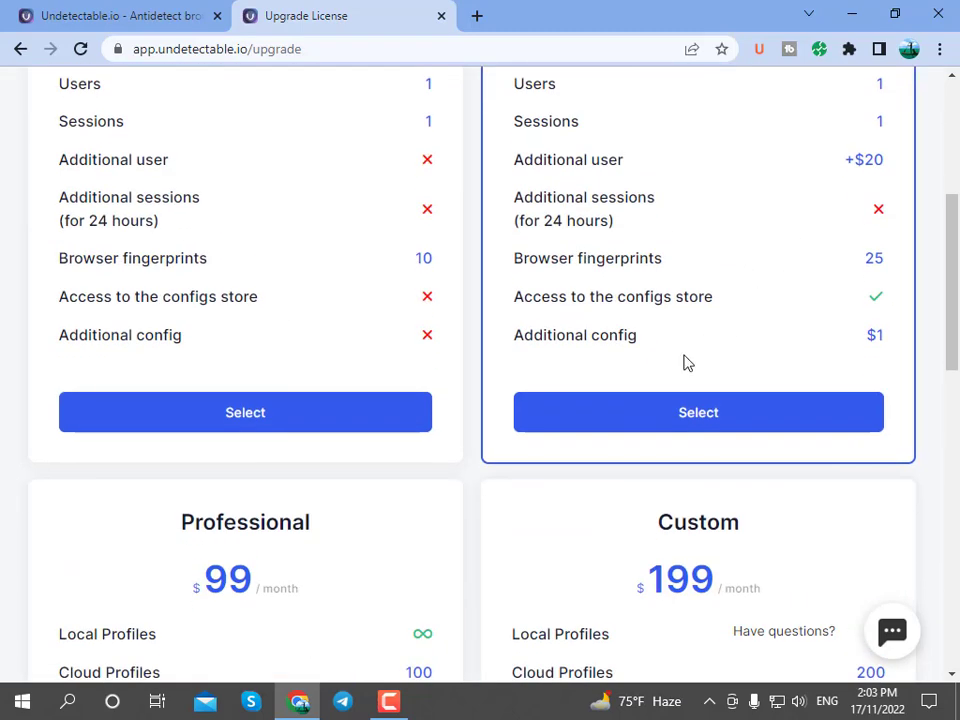
# Open the Base plan's upgrade form, check the billing period choices and set the additional users to 2.
pyautogui.click(669, 424)
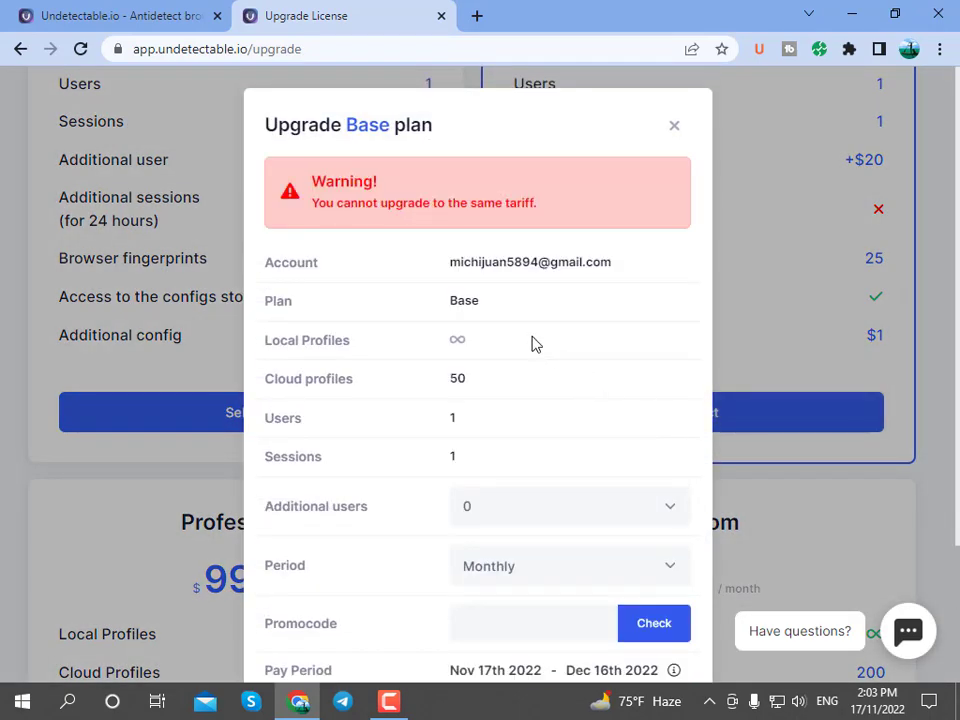
pyautogui.scroll(-2, 531, 343)
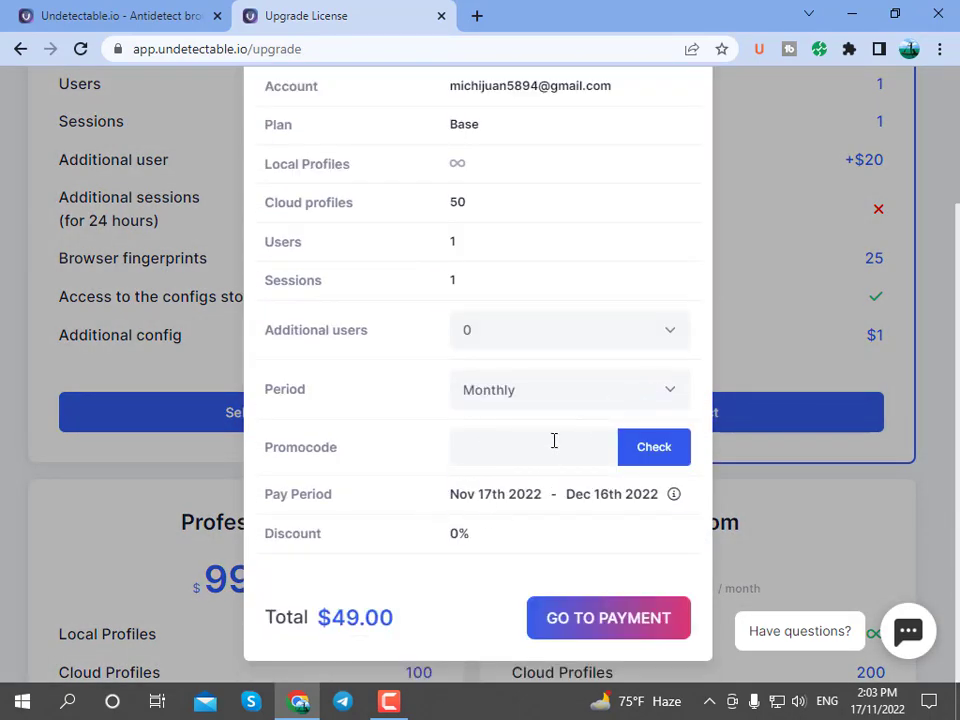
pyautogui.click(655, 390)
pyautogui.click(632, 266)
pyautogui.click(640, 330)
pyautogui.click(641, 330)
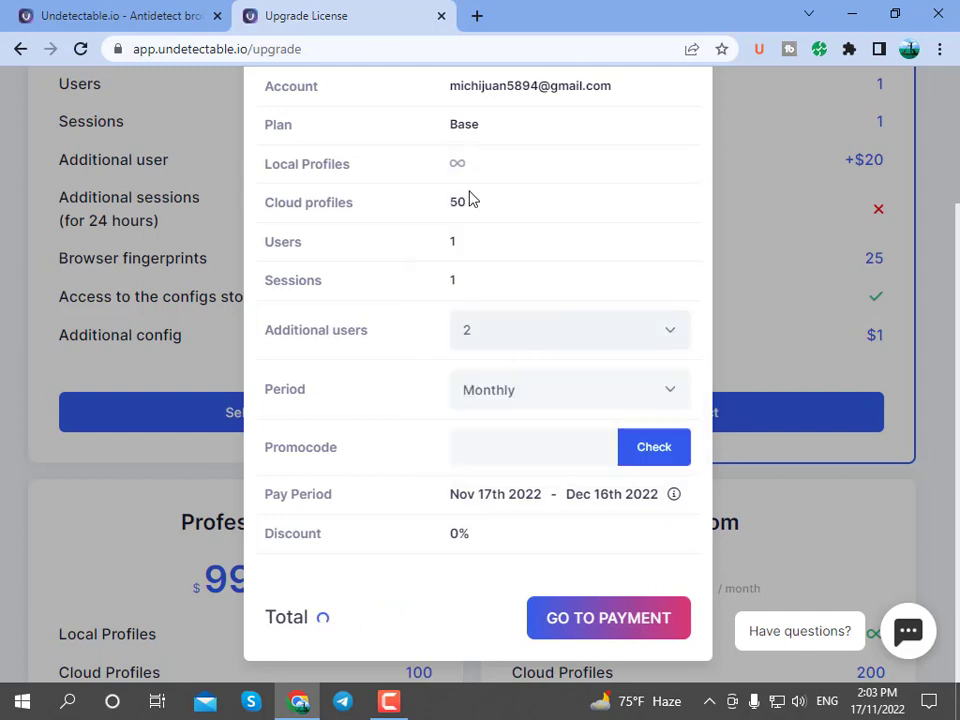
pyautogui.scroll(1, 495, 195)
pyautogui.scroll(-1, 530, 250)
pyautogui.scroll(1, 523, 326)
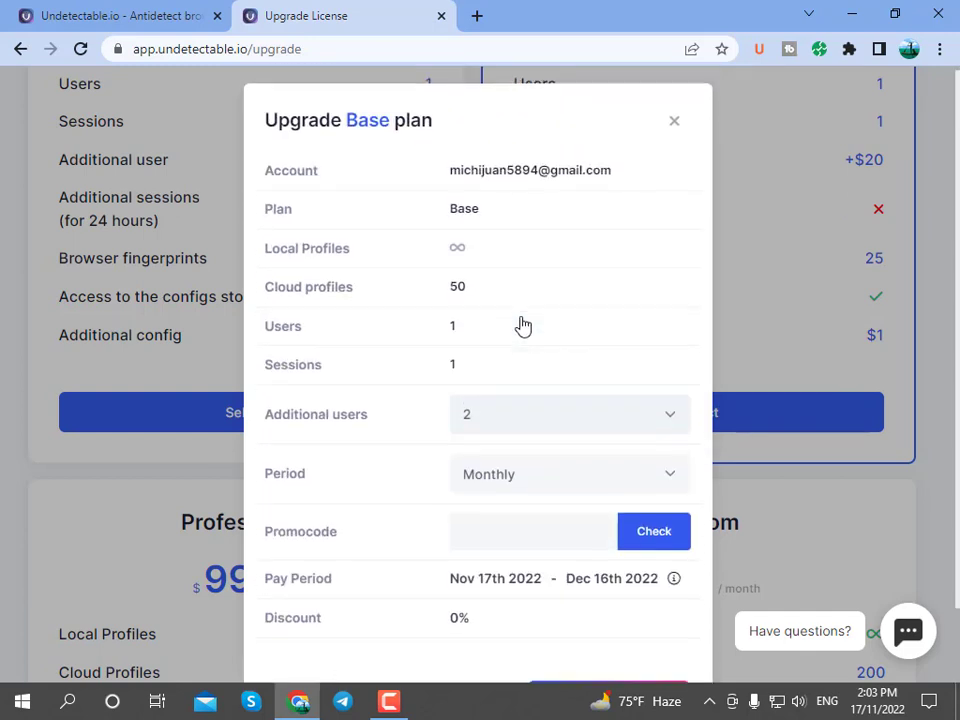
# Reset the additional users to 0 and review the Base plan order's pay period, discount and total.
pyautogui.scroll(-1, 528, 340)
pyautogui.click(578, 320)
pyautogui.click(557, 357)
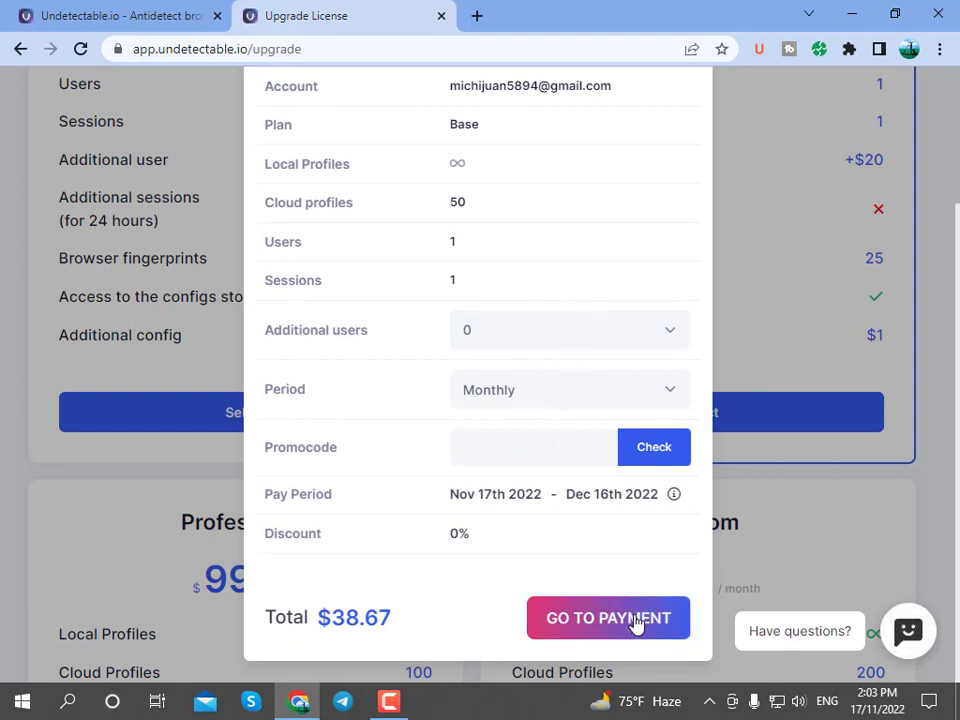
pyautogui.scroll(2, 596, 350)
pyautogui.scroll(-2, 598, 350)
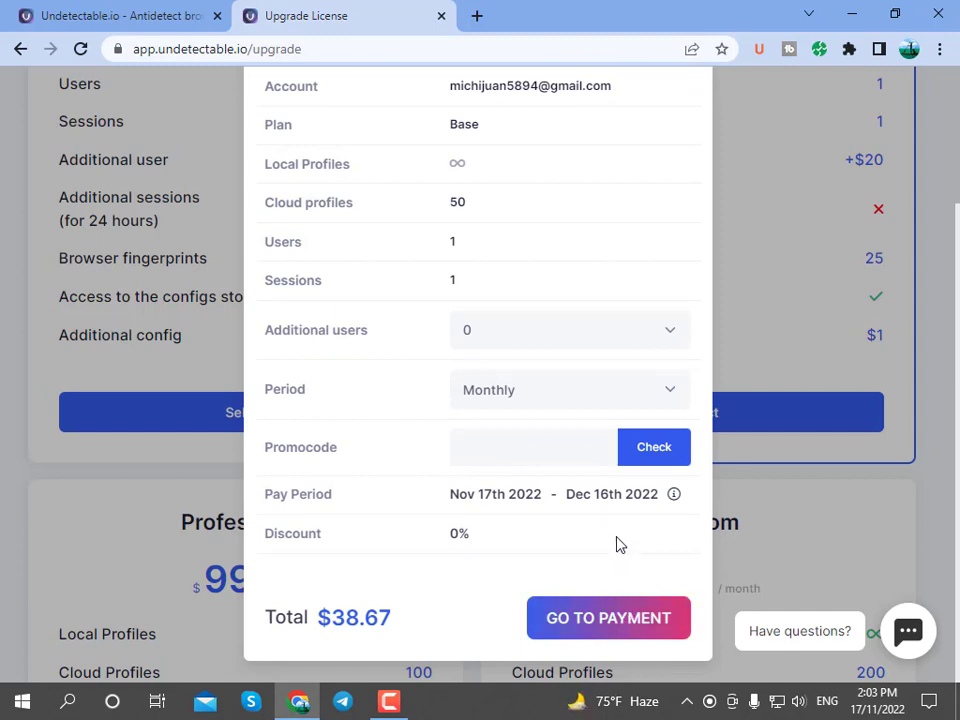
pyautogui.scroll(3, 640, 300)
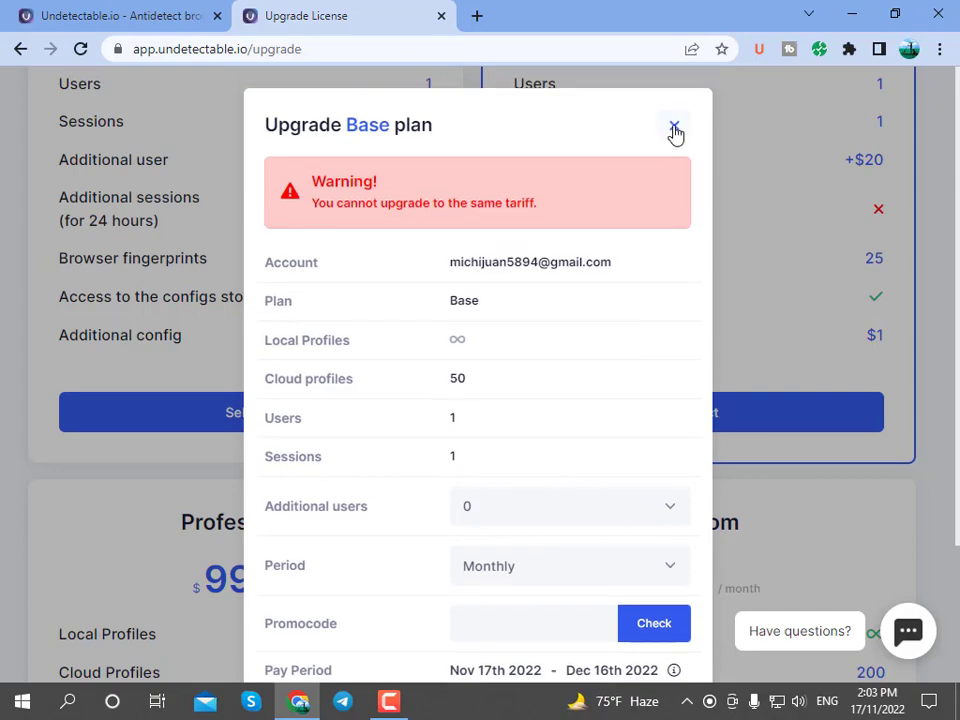
# Close the Base plan form and the license page without paying, and minimize the browser to reach the desktop.
pyautogui.click(677, 127)
pyautogui.scroll(1, 718, 283)
pyautogui.hotkey('ctrl', 'w')
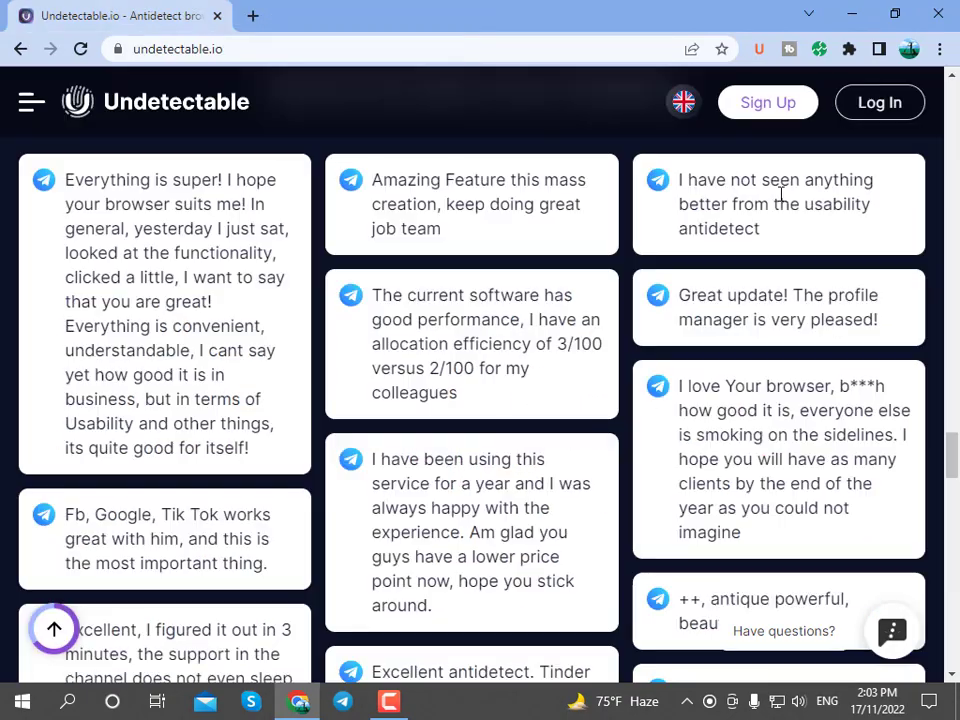
pyautogui.click(860, 10)
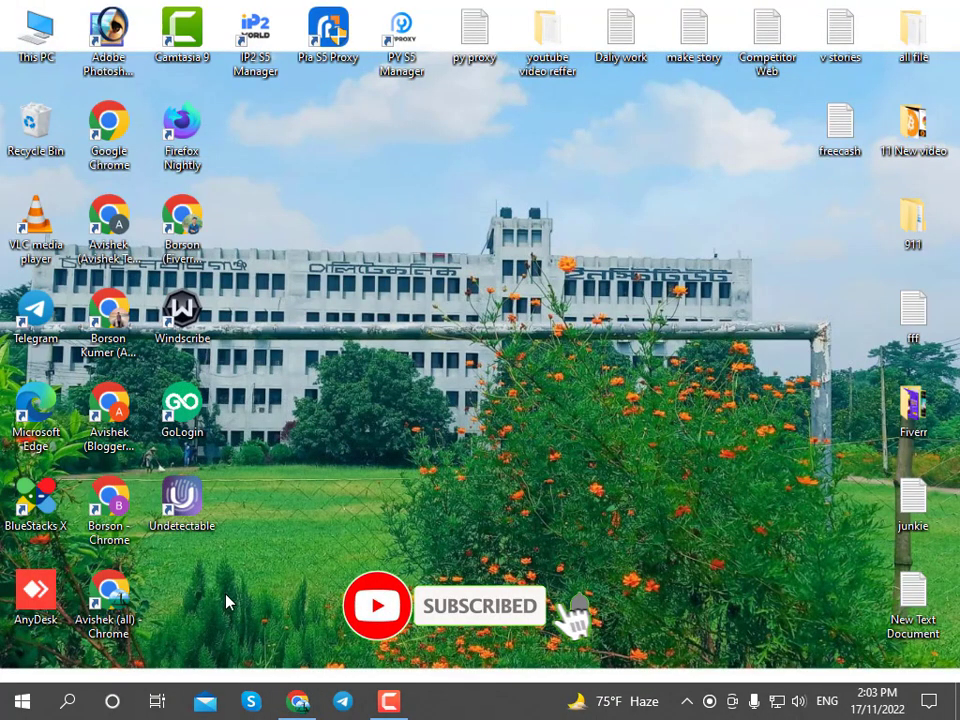
# Move the Undetectable shortcut to a free desktop spot, launch the program, sign in with the remembered credentials and reposition its window.
pyautogui.moveTo(198, 511); pyautogui.dragTo(404, 128)
pyautogui.doubleClick(404, 125)
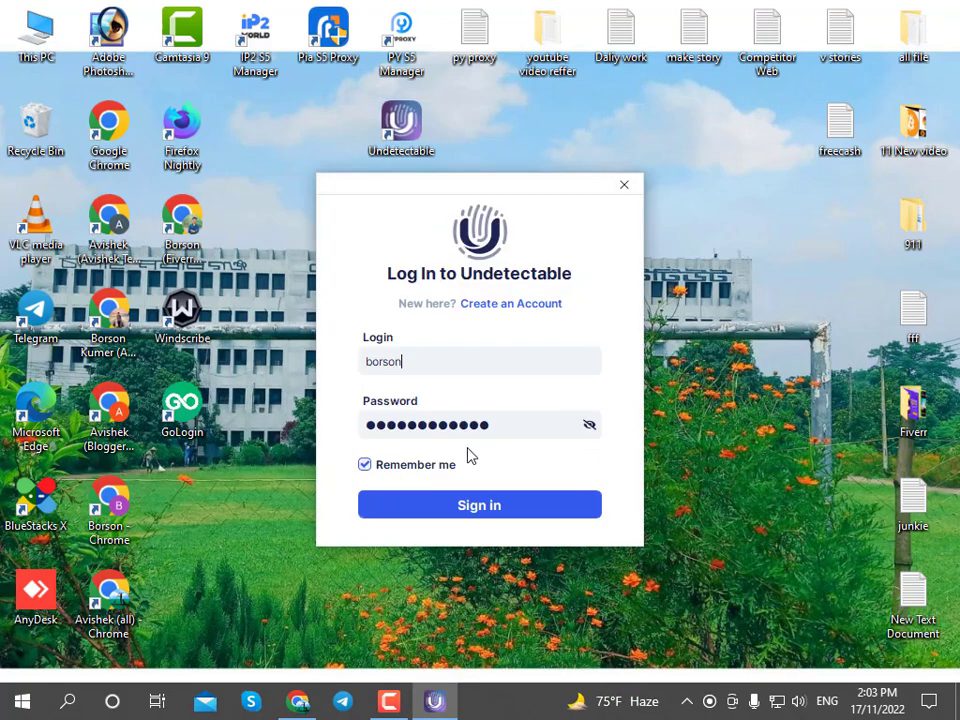
pyautogui.click(495, 508)
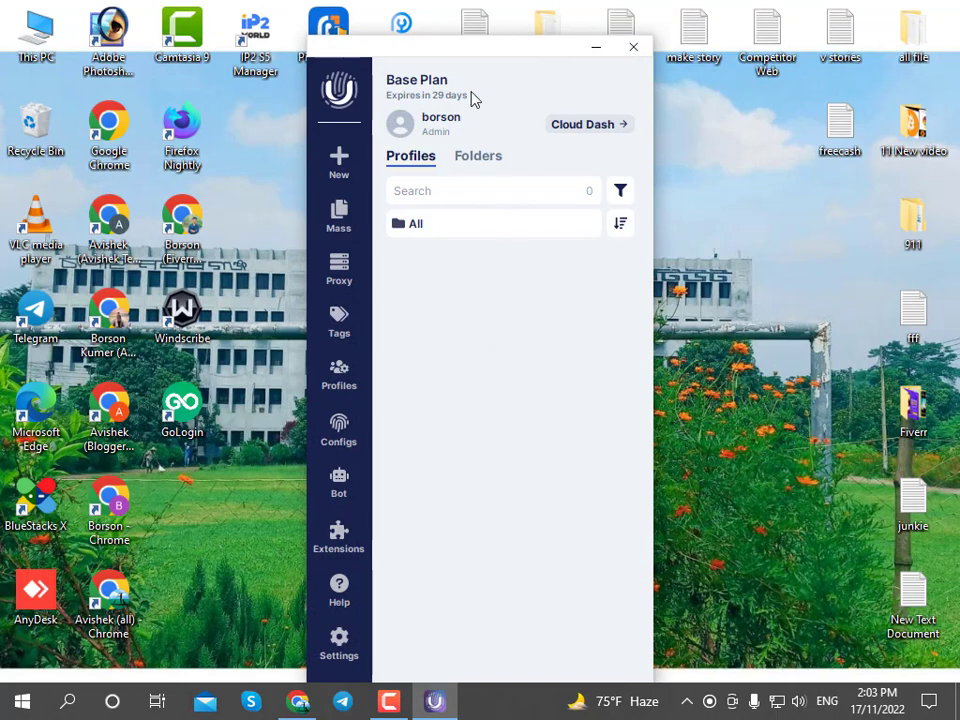
pyautogui.moveTo(500, 55); pyautogui.dragTo(470, 27)
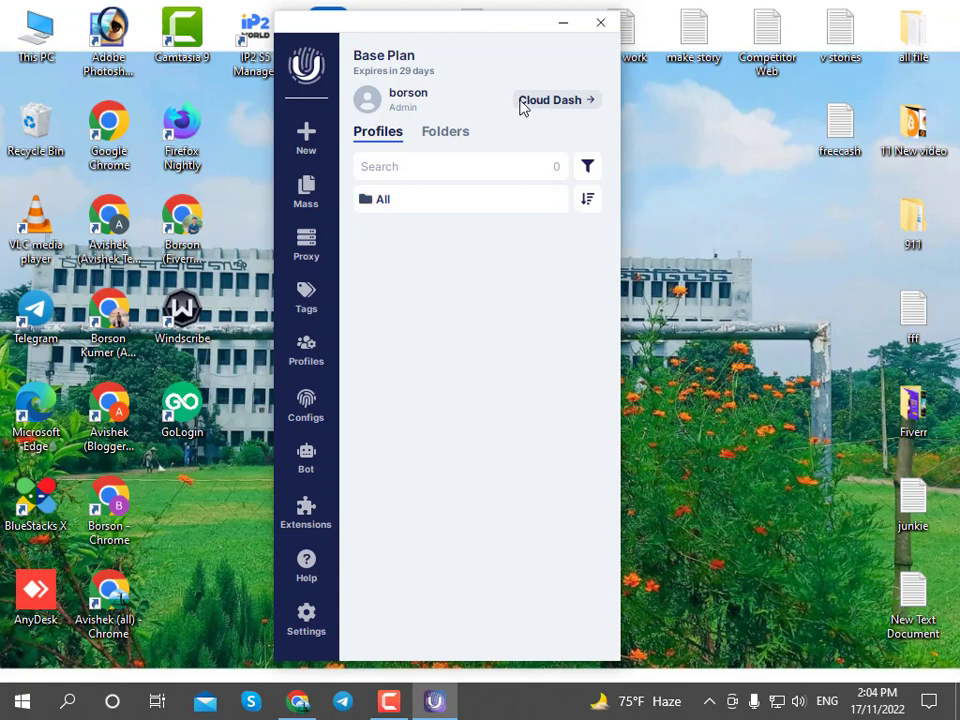
# Open the mass profile creator and examine its folder, tag and format choices, keeping From configs as the format.
pyautogui.click(307, 195)
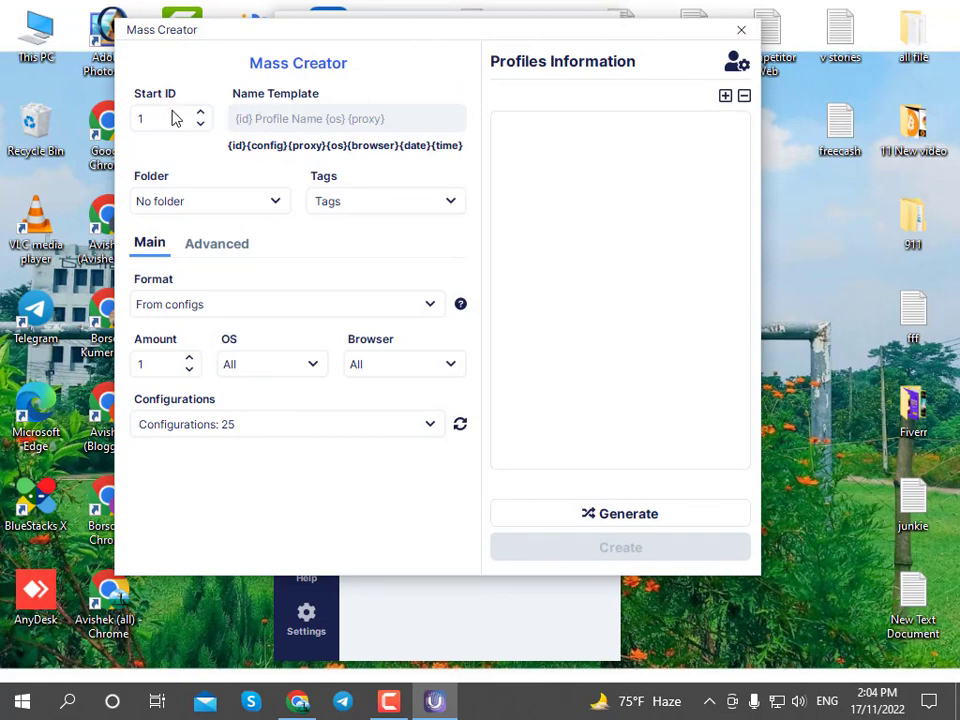
pyautogui.click(268, 203)
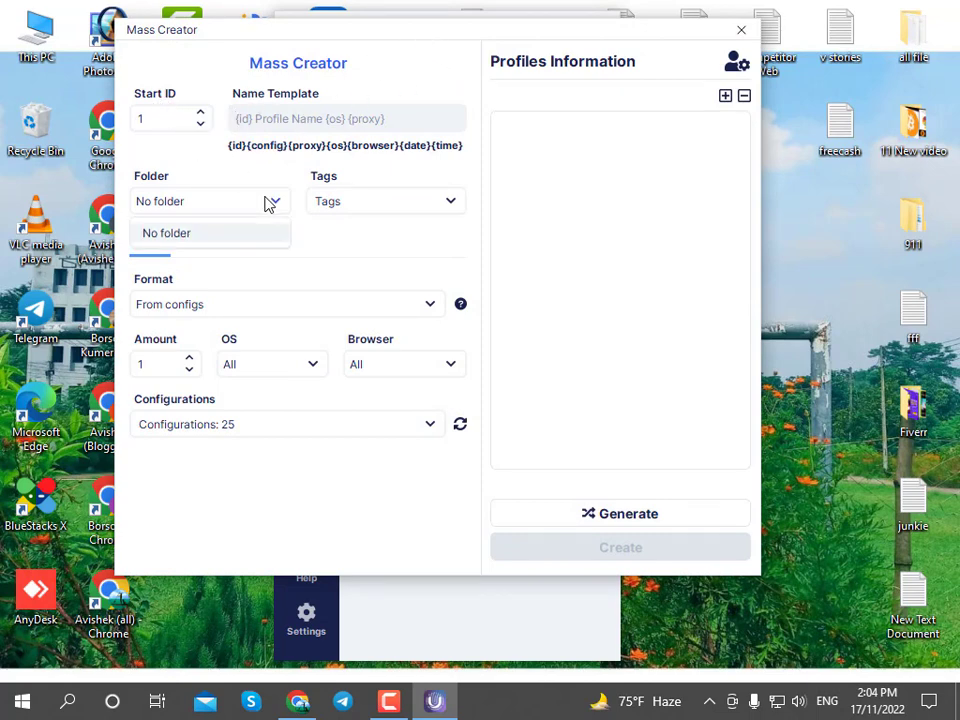
pyautogui.click(270, 203)
pyautogui.click(386, 203)
pyautogui.click(391, 204)
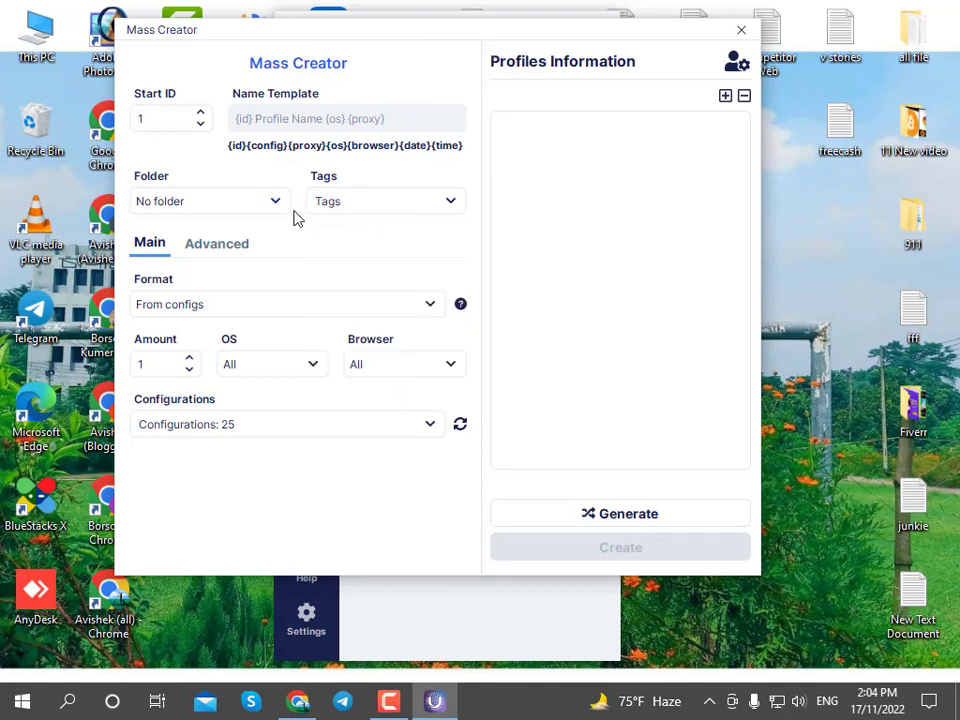
pyautogui.click(430, 304)
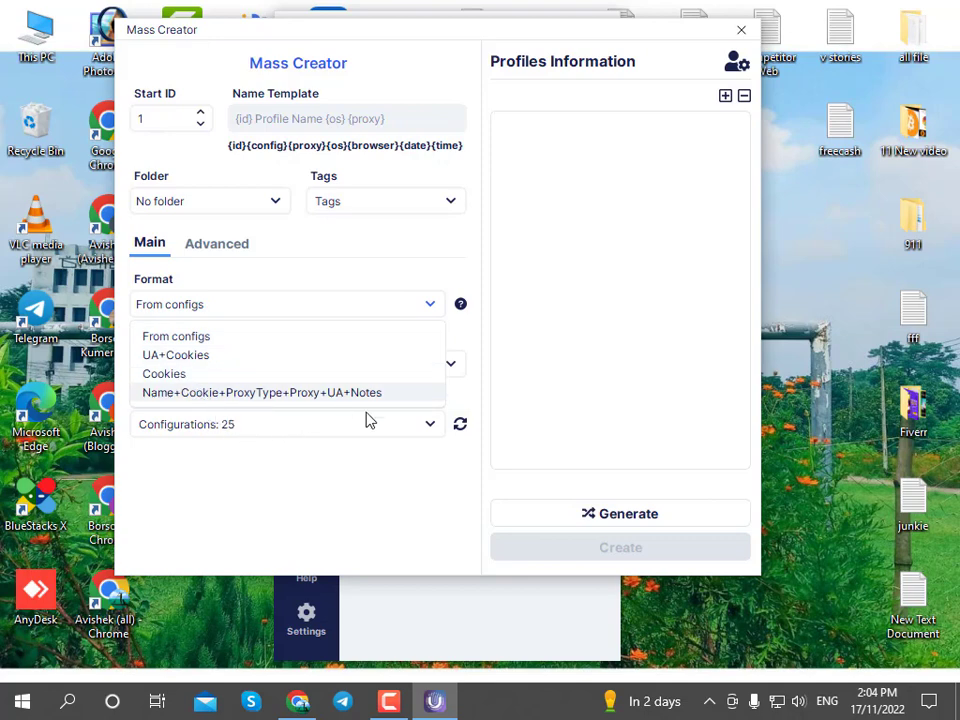
pyautogui.click(320, 458)
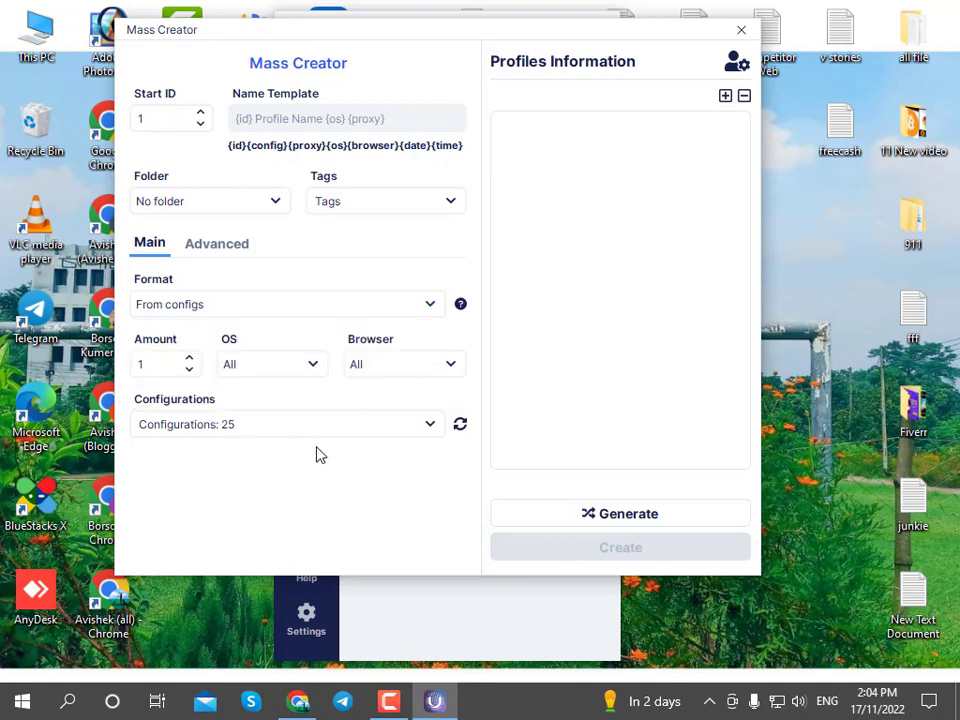
# Examine the mass creator's advanced proxy and screen resolution choices, and close it without generating profiles.
pyautogui.click(233, 252)
pyautogui.click(454, 304)
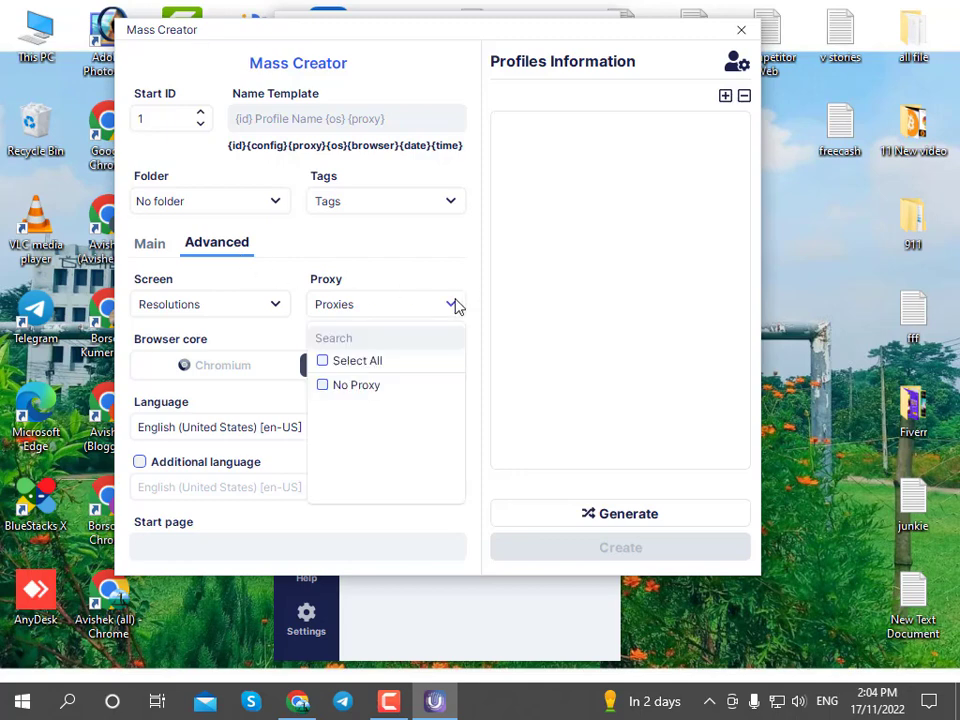
pyautogui.click(454, 304)
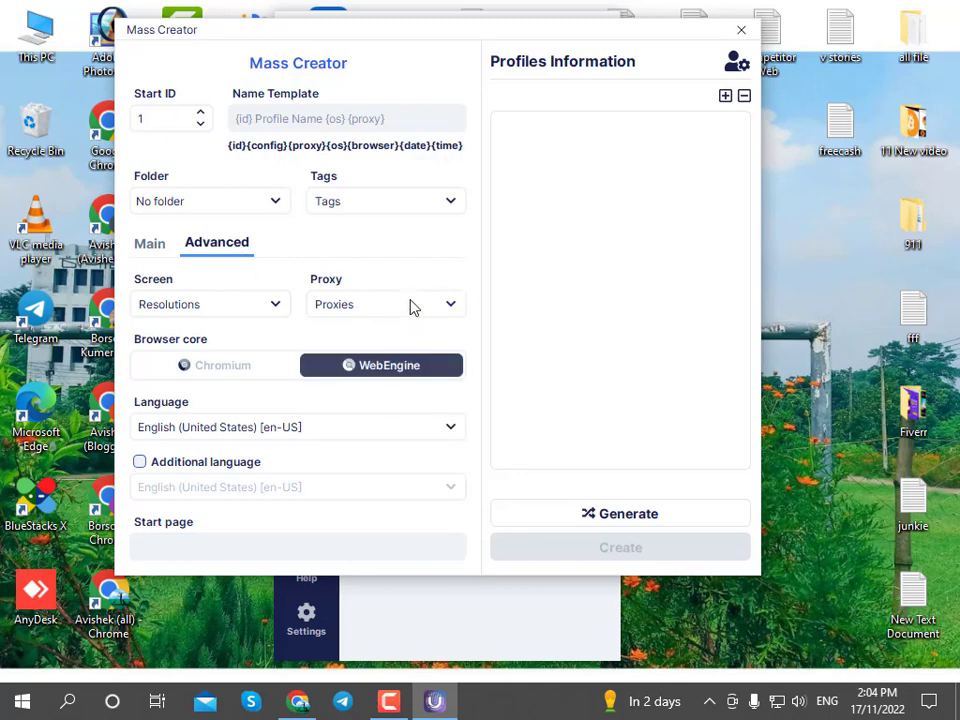
pyautogui.click(286, 305)
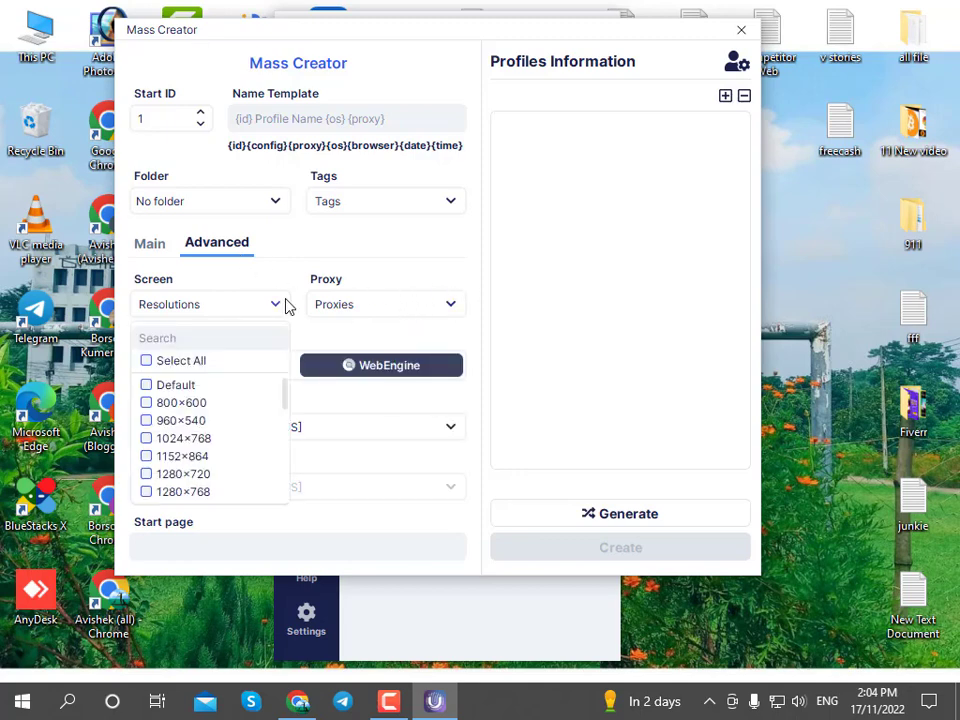
pyautogui.scroll(-3, 237, 435)
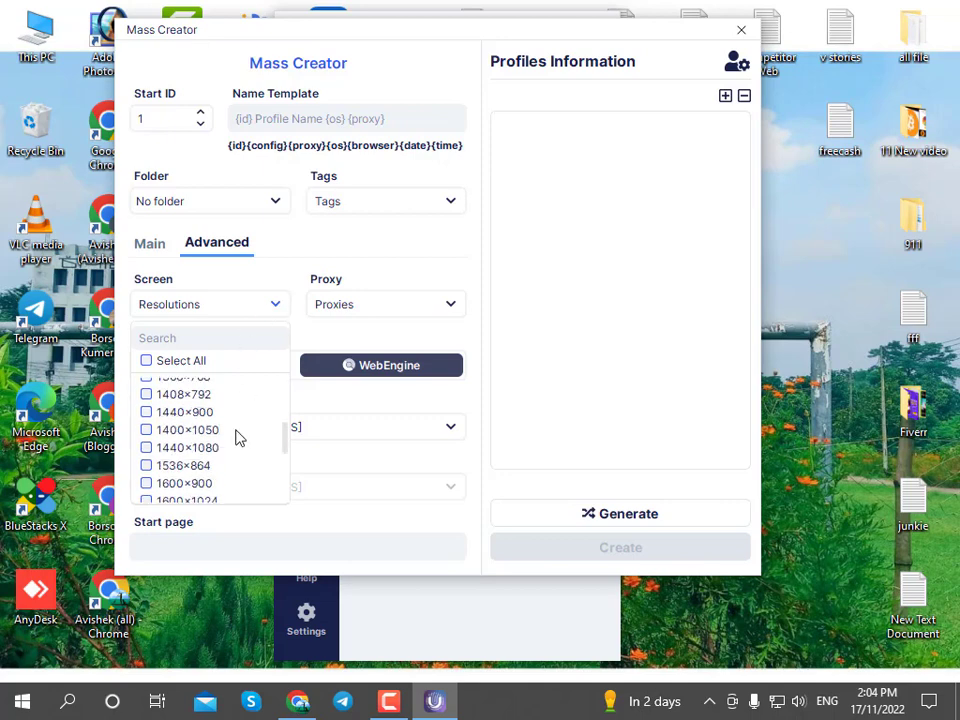
pyautogui.scroll(3, 235, 430)
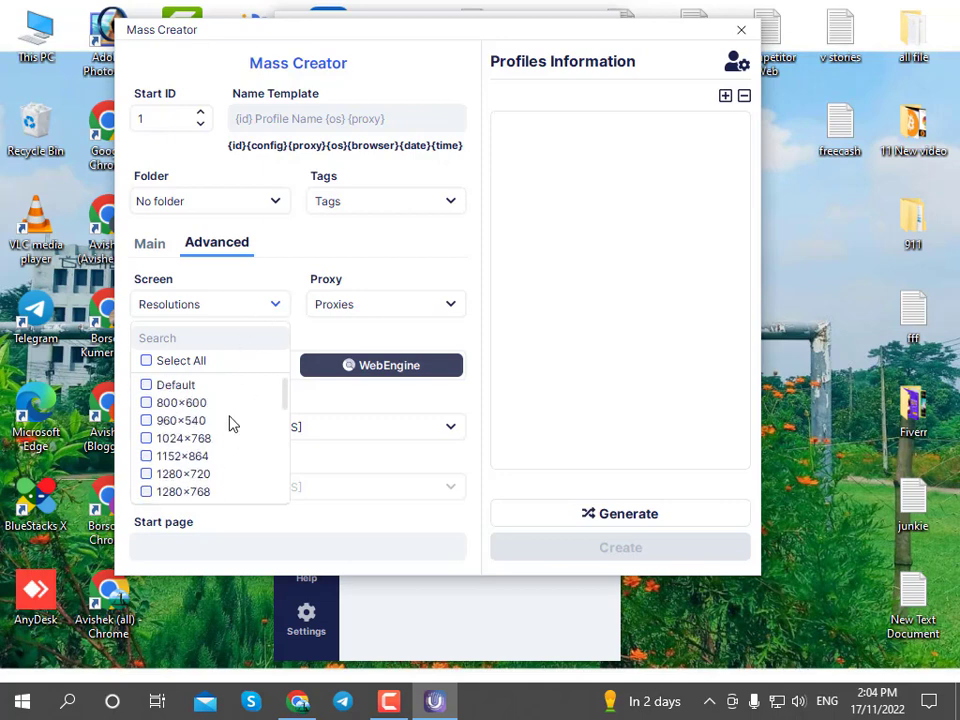
pyautogui.click(369, 283)
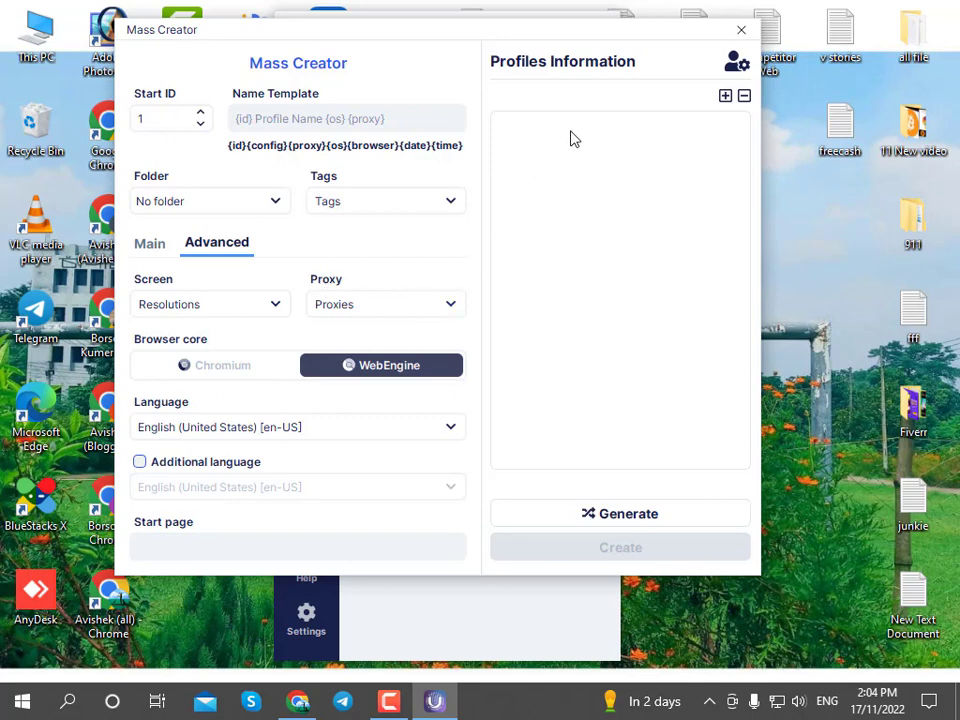
pyautogui.click(741, 30)
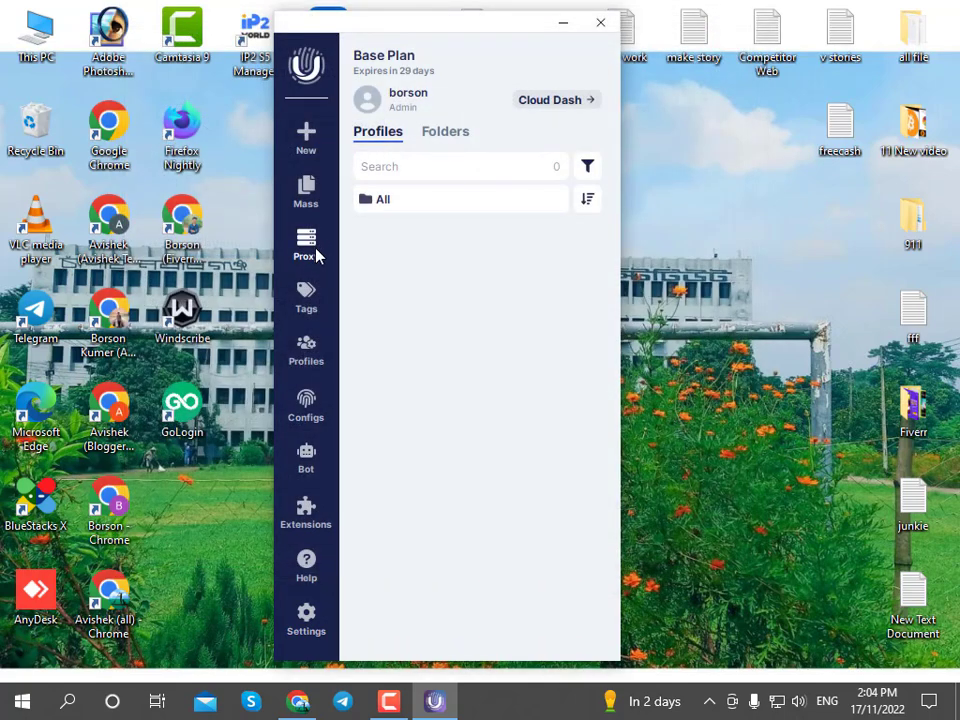
pyautogui.click(306, 245)
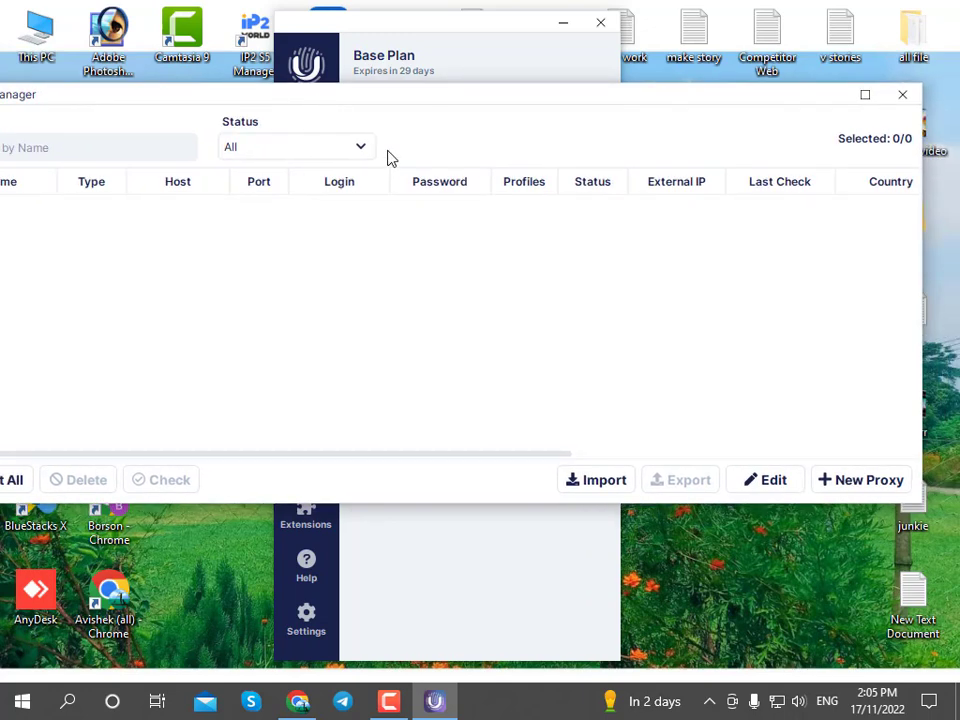
pyautogui.click(857, 480)
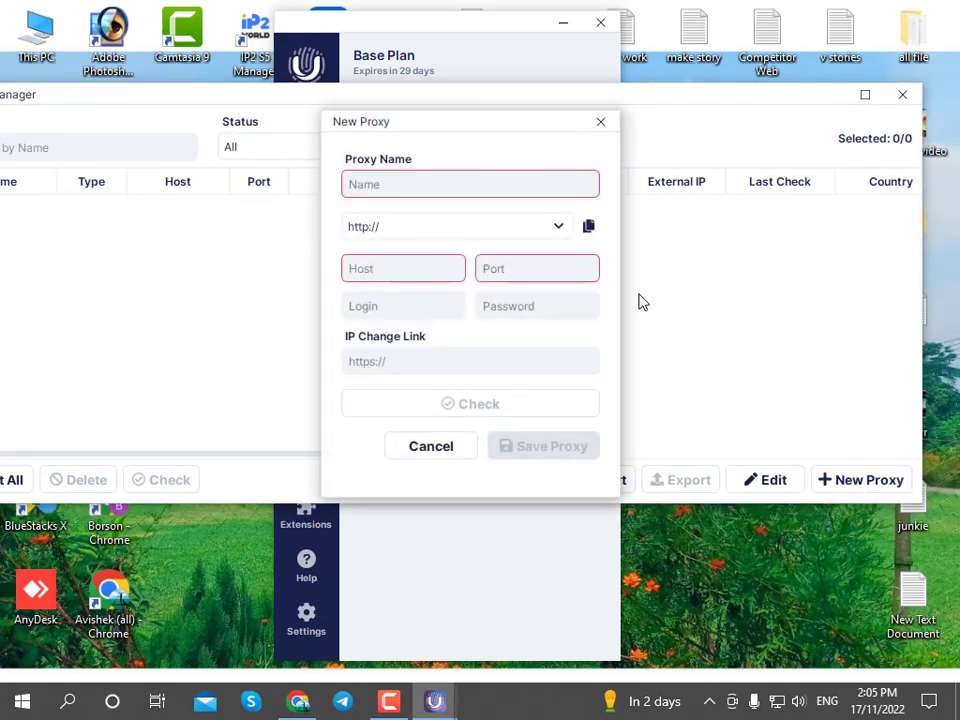
pyautogui.click(559, 228)
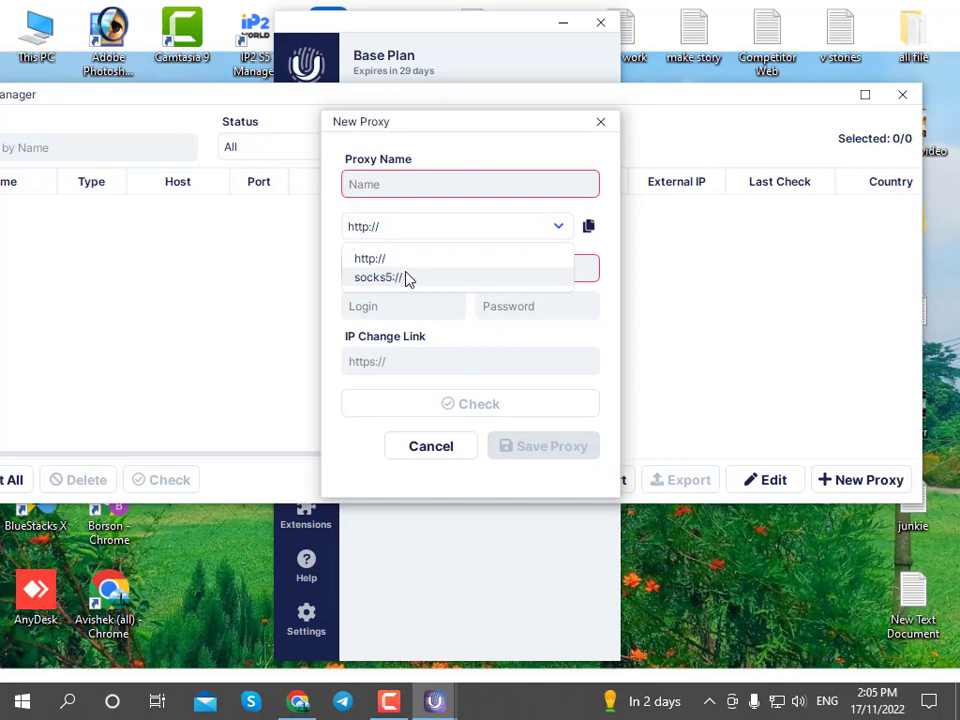
pyautogui.click(538, 151)
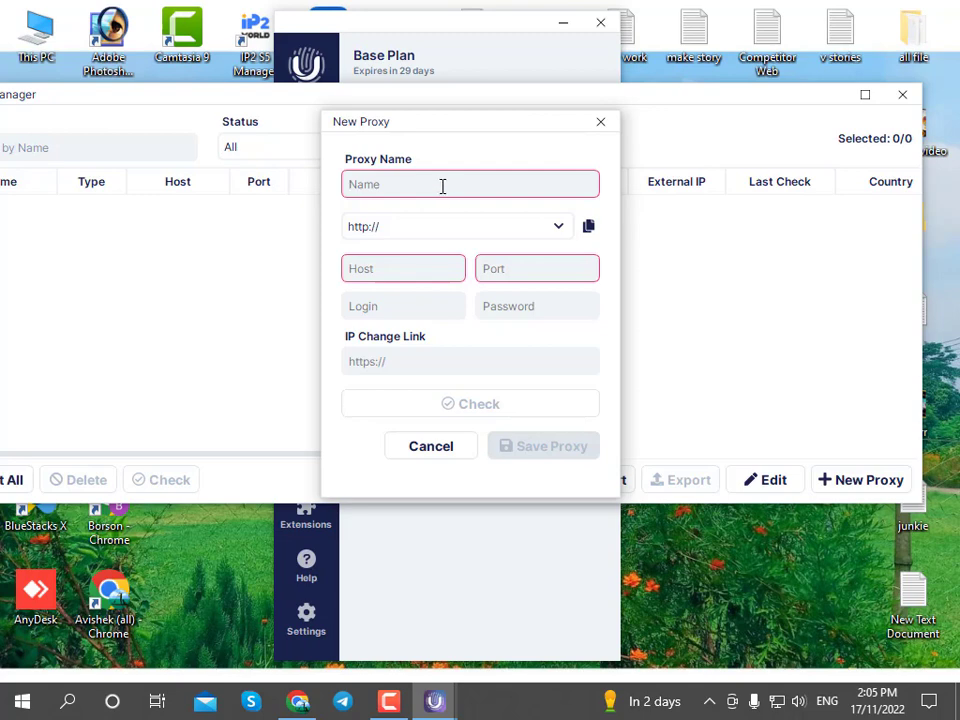
pyautogui.write('AA')
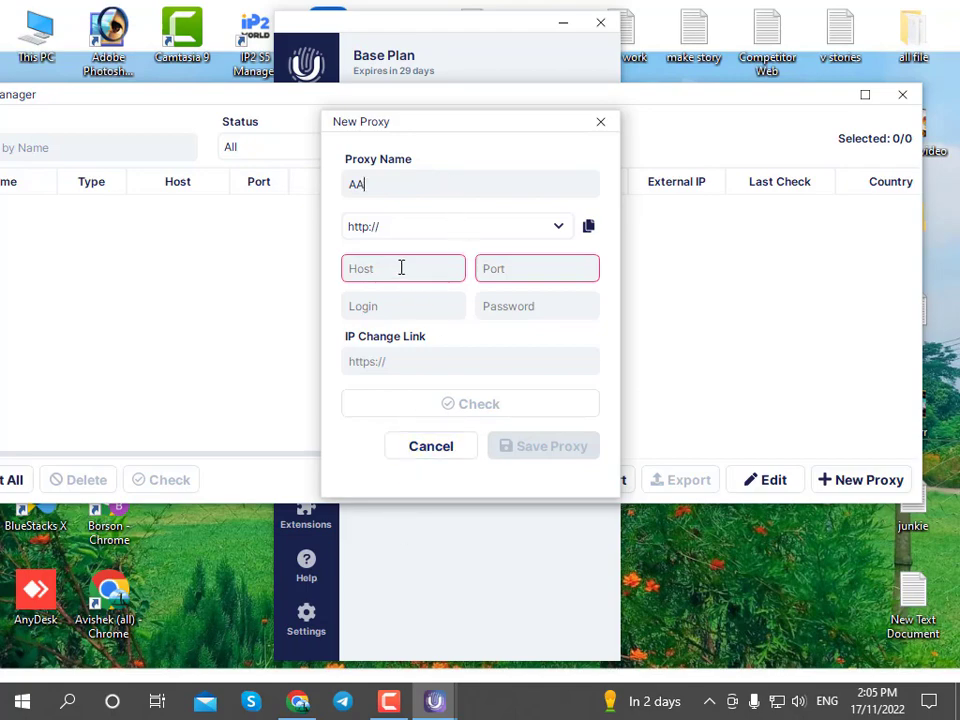
# Fill in the new proxy's host with the server IP 52.22.242.93 from the HydraProxy access setup page.
pyautogui.click(299, 705)
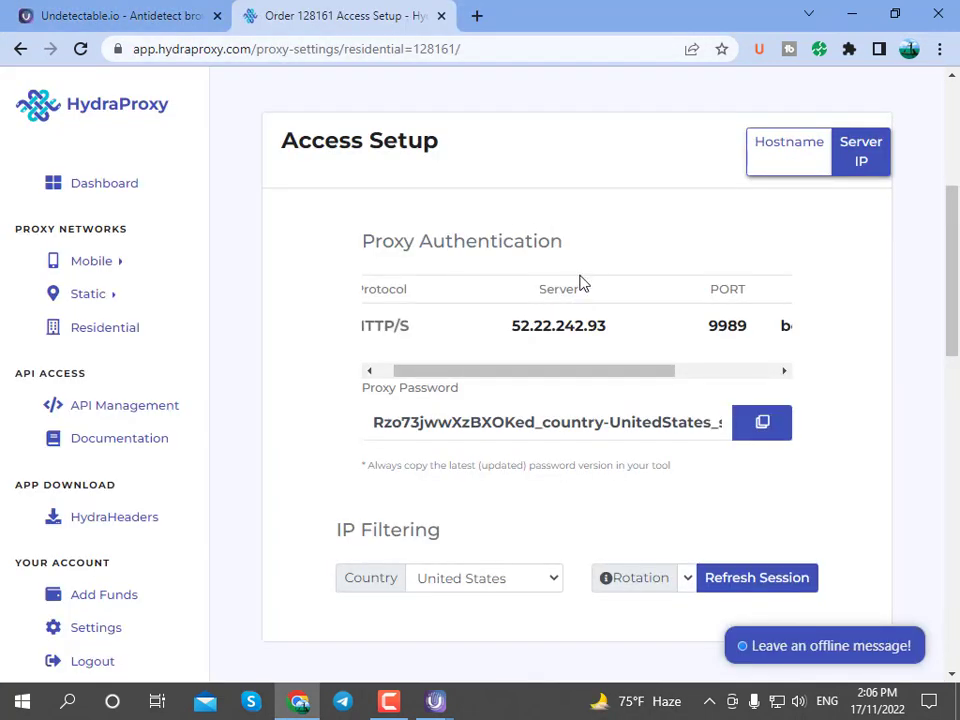
pyautogui.moveTo(440, 702)
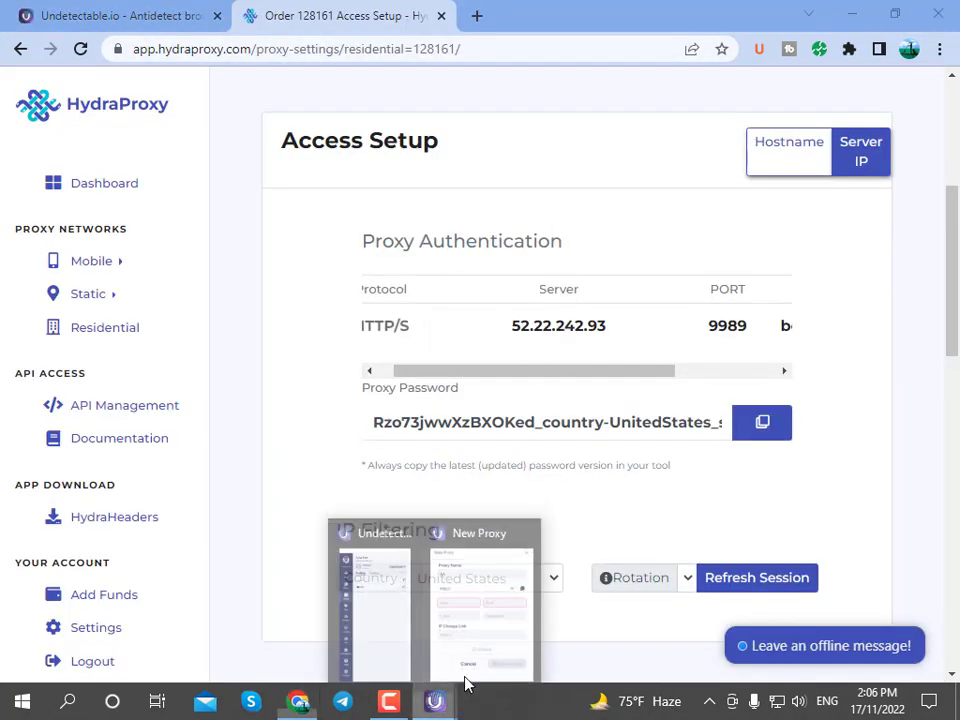
pyautogui.click(470, 610)
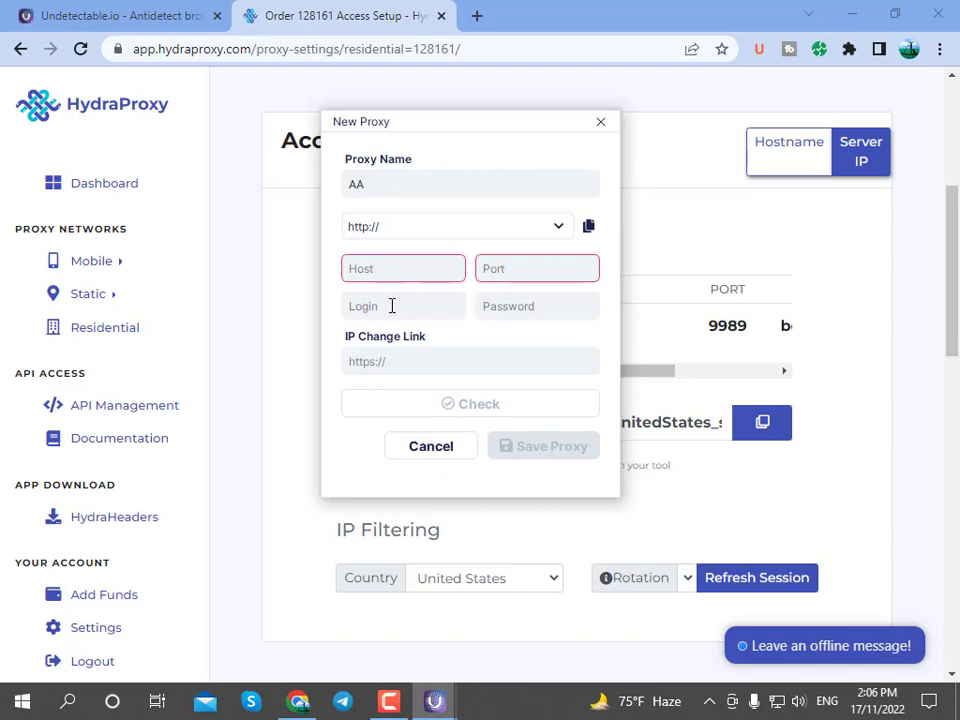
pyautogui.rightClick(395, 268)
pyautogui.click(421, 288)
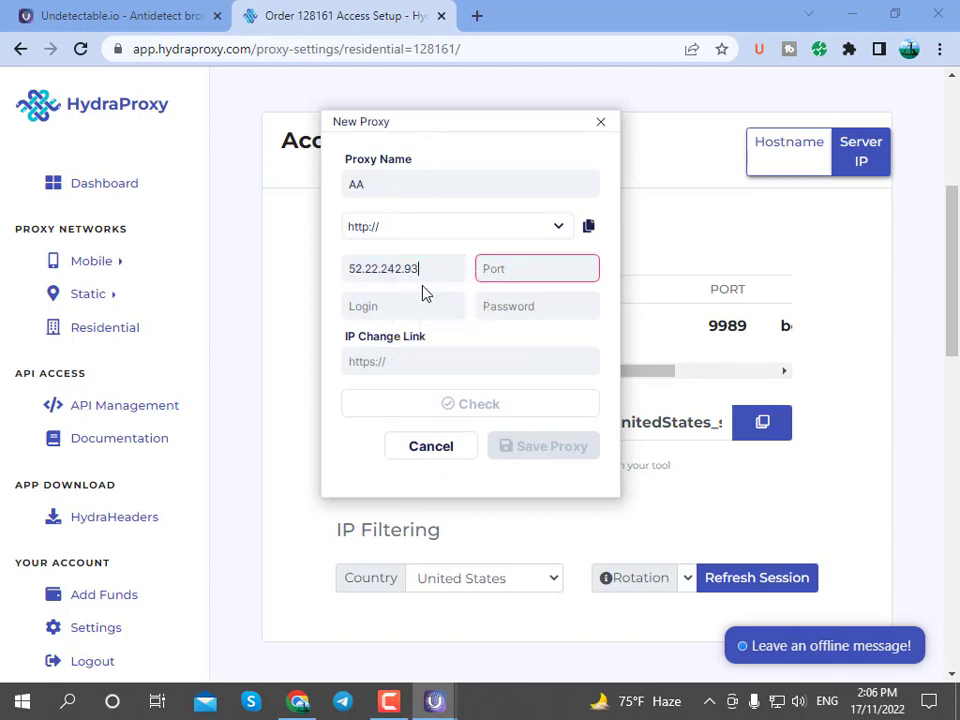
# Transfer the port 9989 from the HydraProxy access setup page to the new proxy's port field.
pyautogui.click(300, 700)
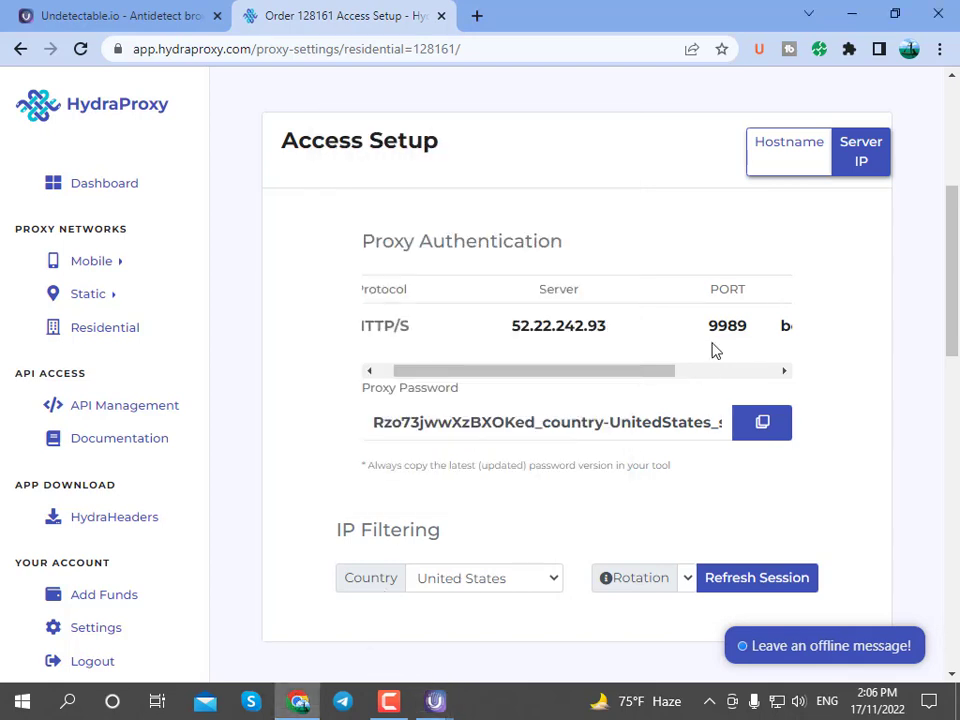
pyautogui.moveTo(435, 702)
pyautogui.click(471, 628)
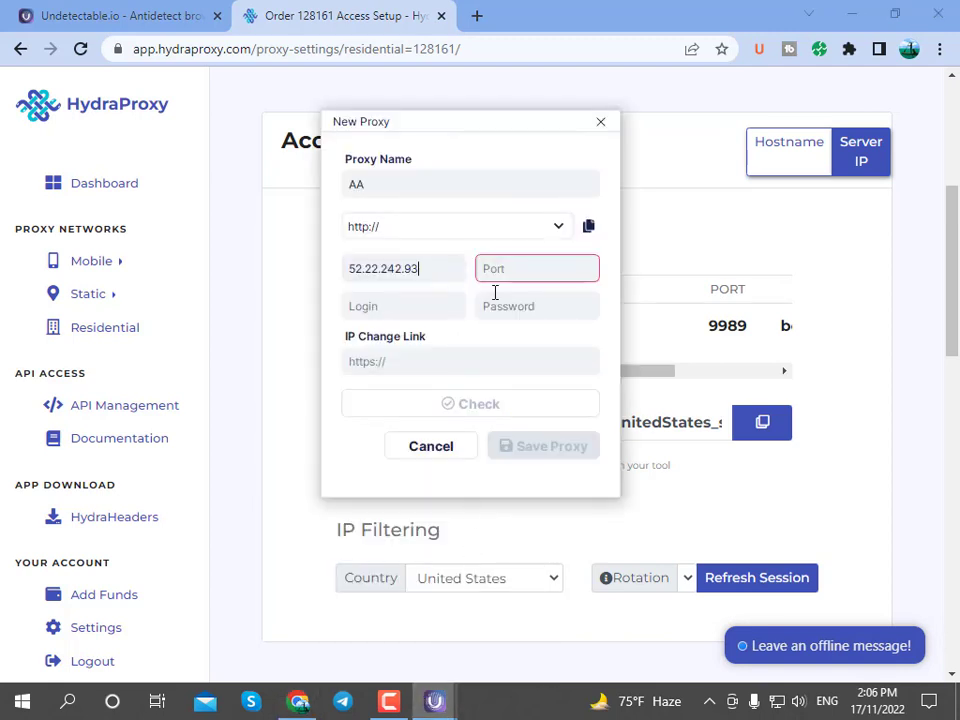
pyautogui.rightClick(507, 270)
pyautogui.rightClick(507, 268)
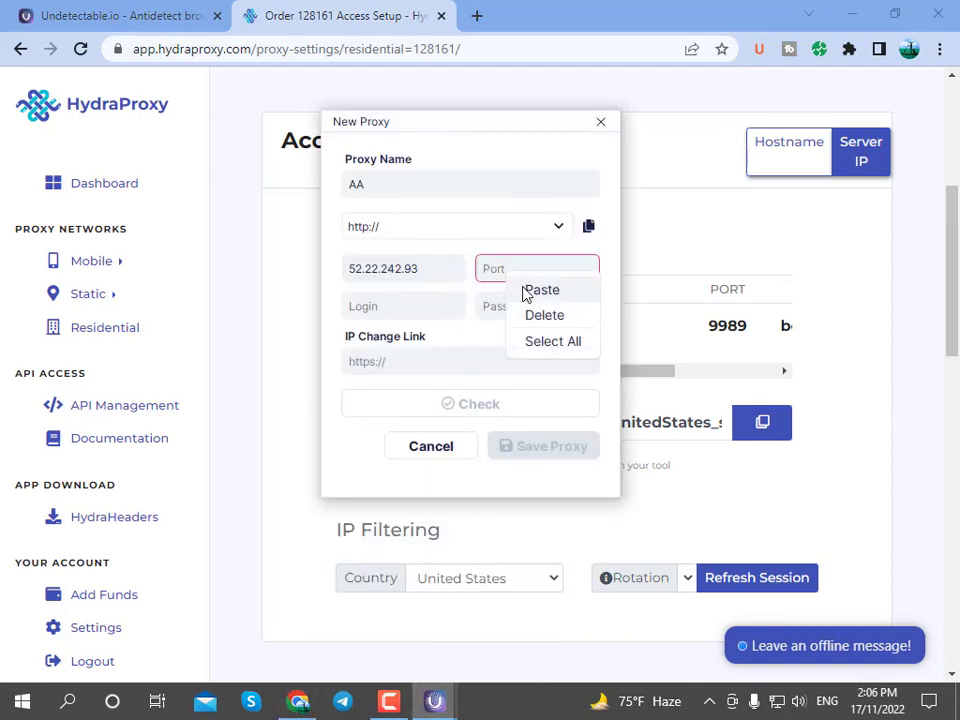
pyautogui.click(523, 291)
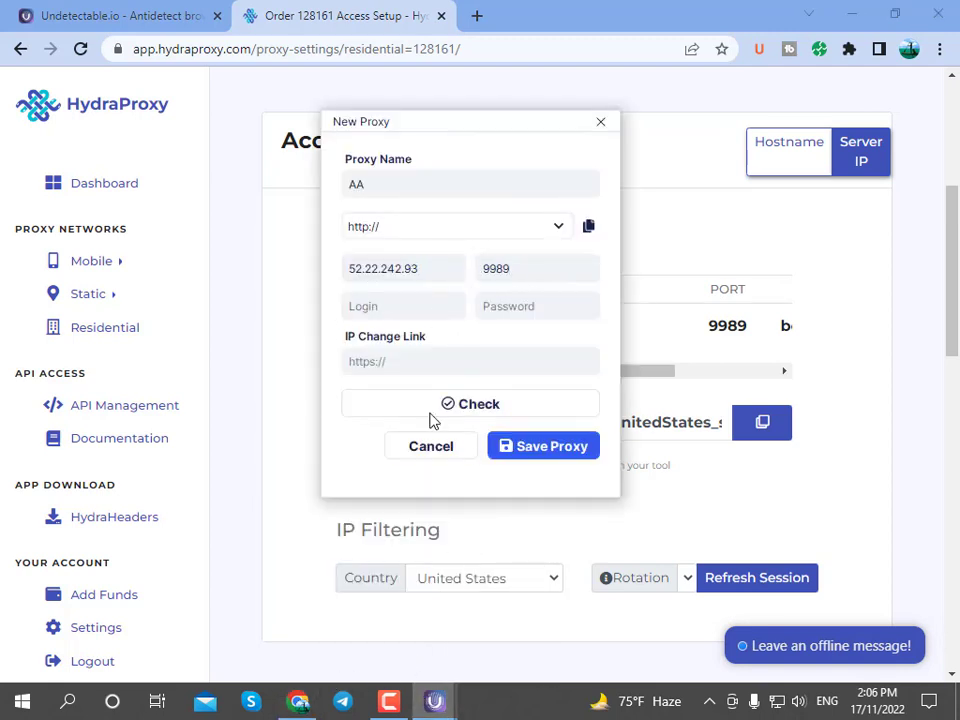
# Transfer the proxy username from the HydraProxy access setup page to the new proxy's login field.
pyautogui.click(299, 698)
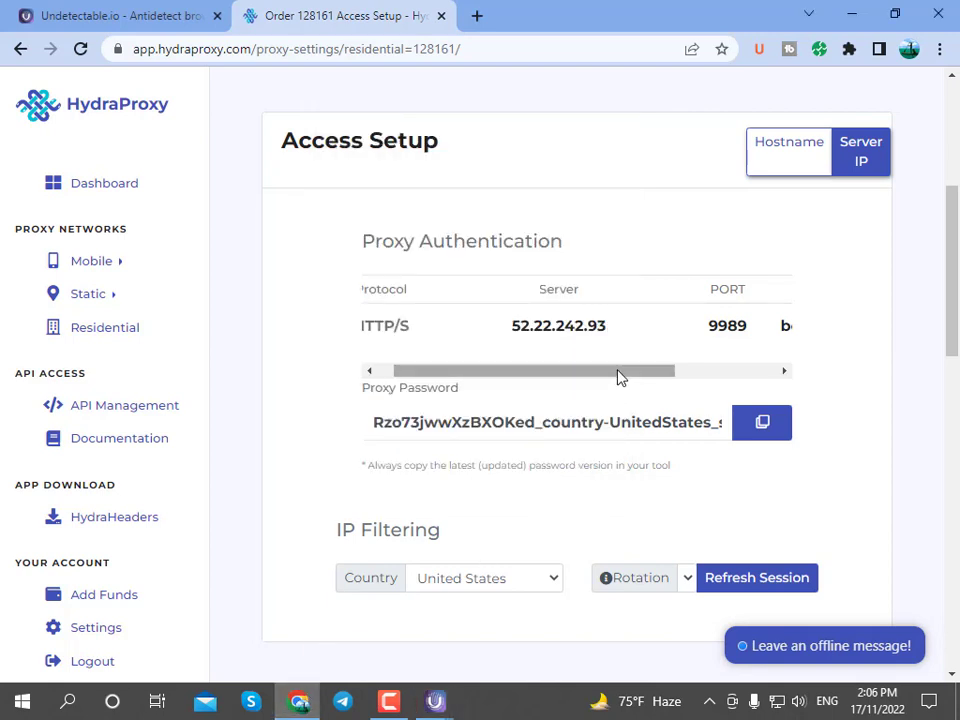
pyautogui.moveTo(619, 373); pyautogui.dragTo(755, 368)
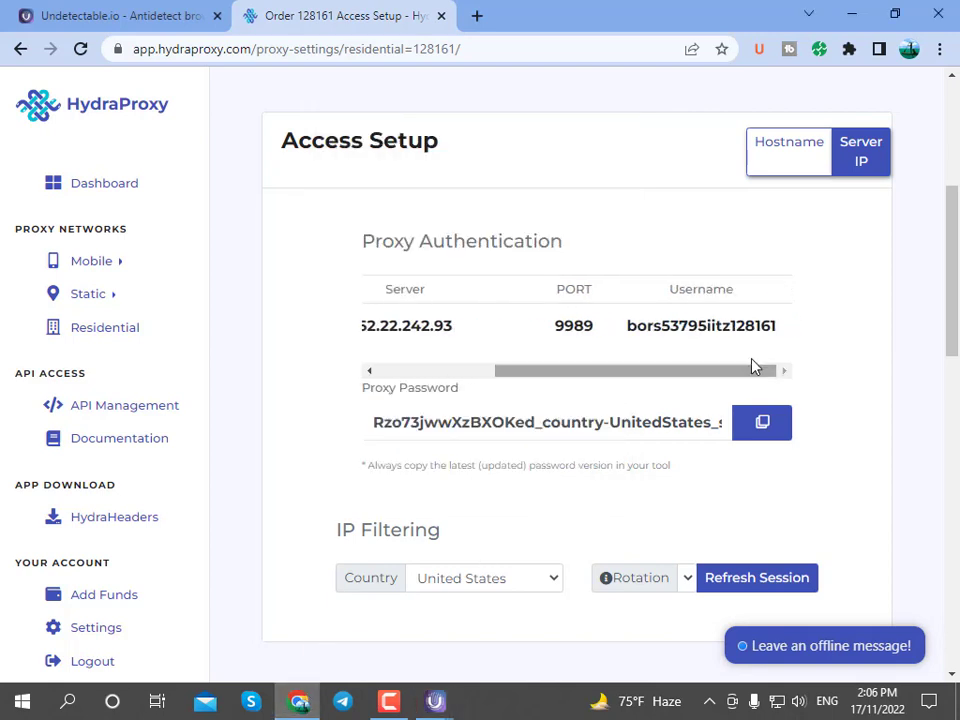
pyautogui.click(437, 699)
pyautogui.click(500, 641)
pyautogui.rightClick(414, 307)
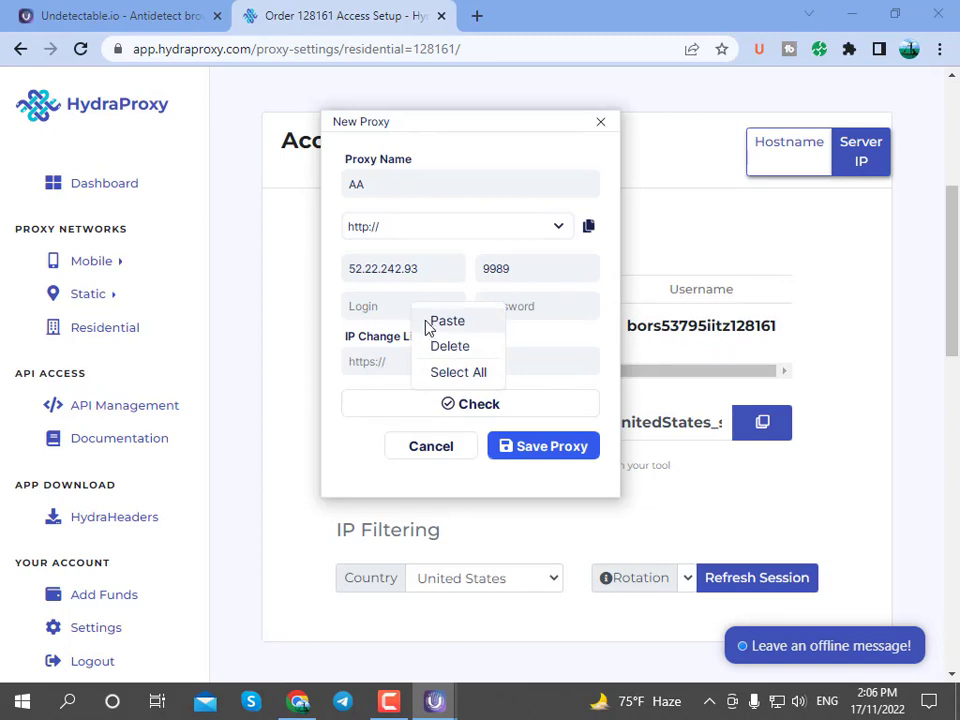
pyautogui.click(428, 320)
# Copy the latest proxy password from the HydraProxy page and paste it into the new proxy's password field.
pyautogui.click(297, 697)
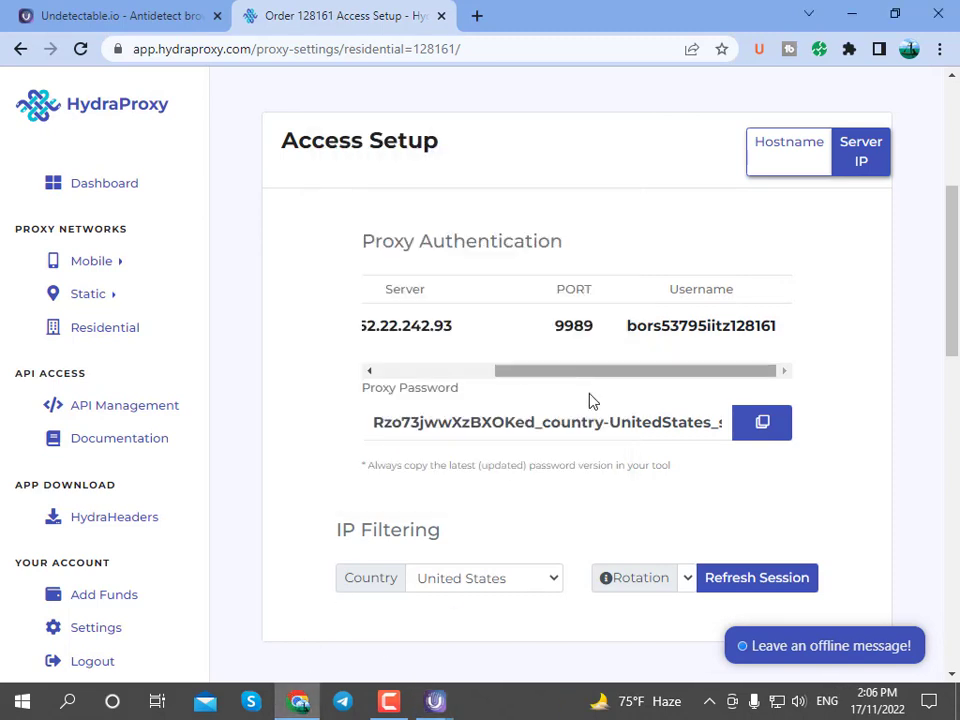
pyautogui.click(755, 428)
pyautogui.moveTo(437, 699)
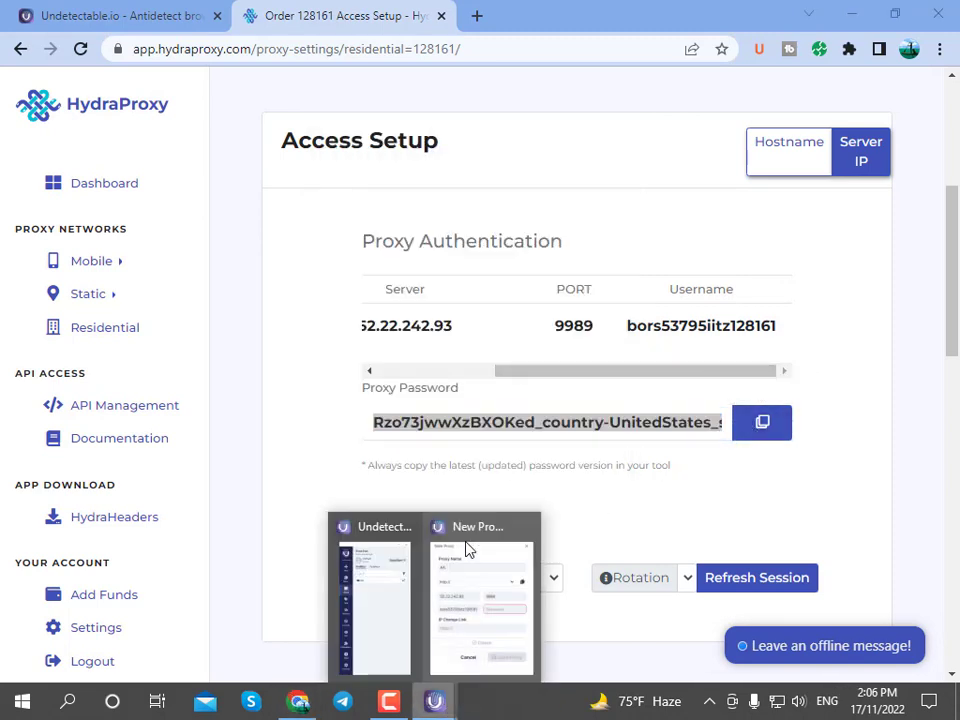
pyautogui.click(465, 570)
pyautogui.rightClick(520, 305)
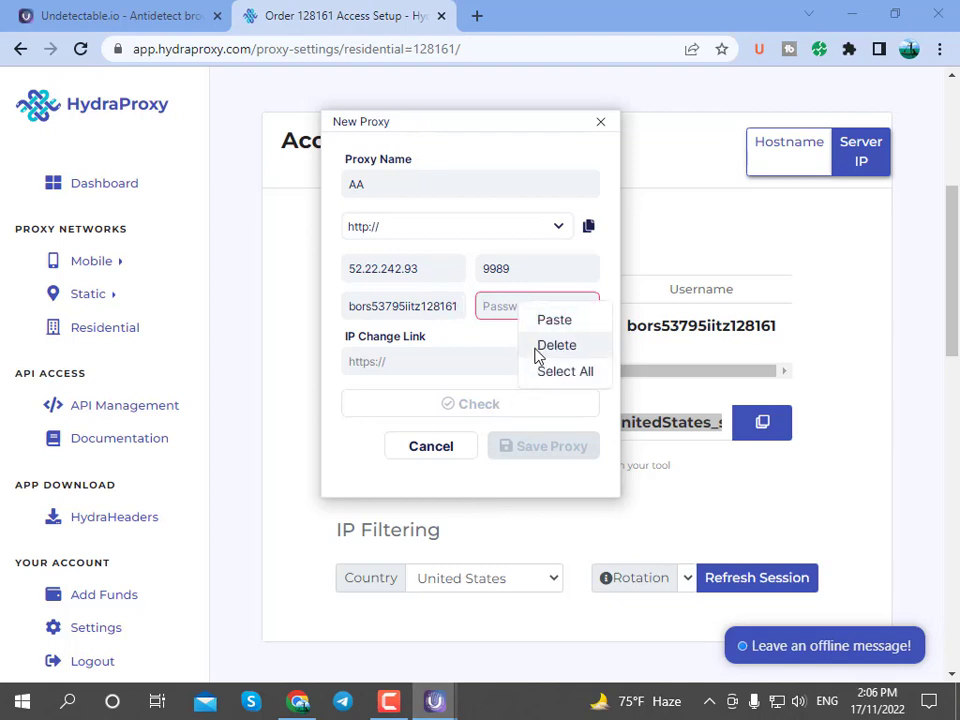
pyautogui.click(550, 321)
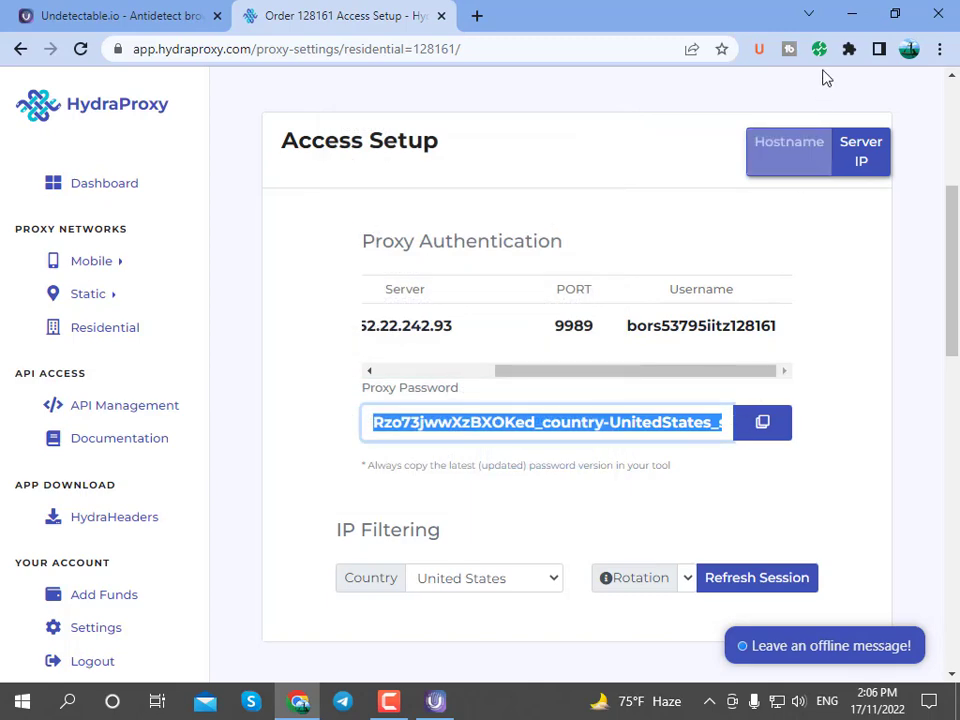
# Minimize the Chrome window, shift the proxy manager slightly to view the AA proxy entry, and close the manager.
pyautogui.click(851, 14)
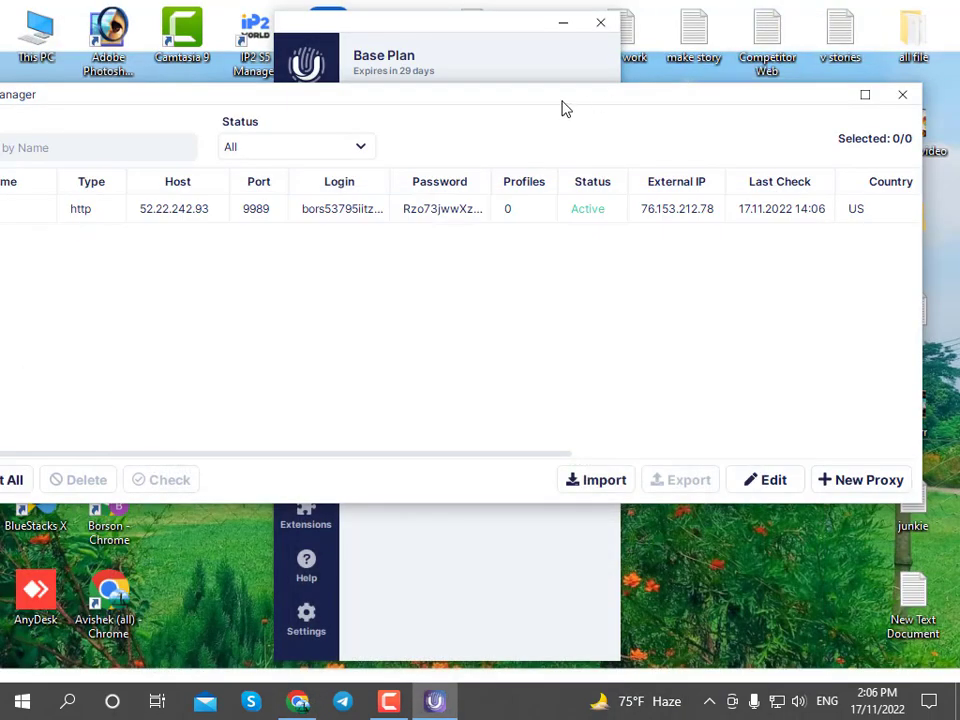
pyautogui.moveTo(561, 107); pyautogui.dragTo(591, 116)
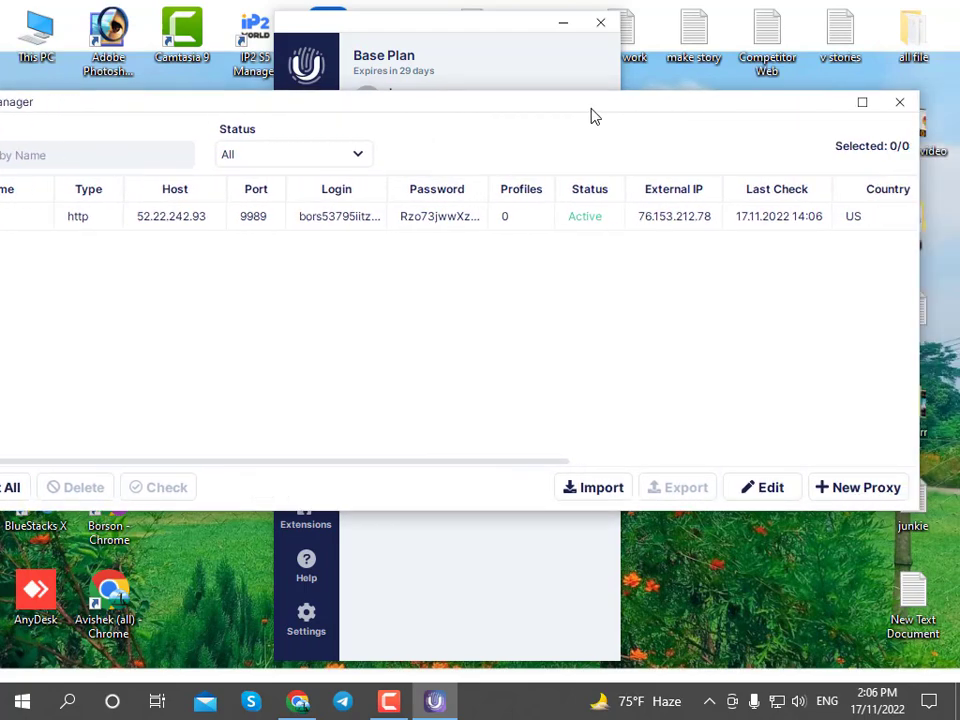
pyautogui.click(893, 108)
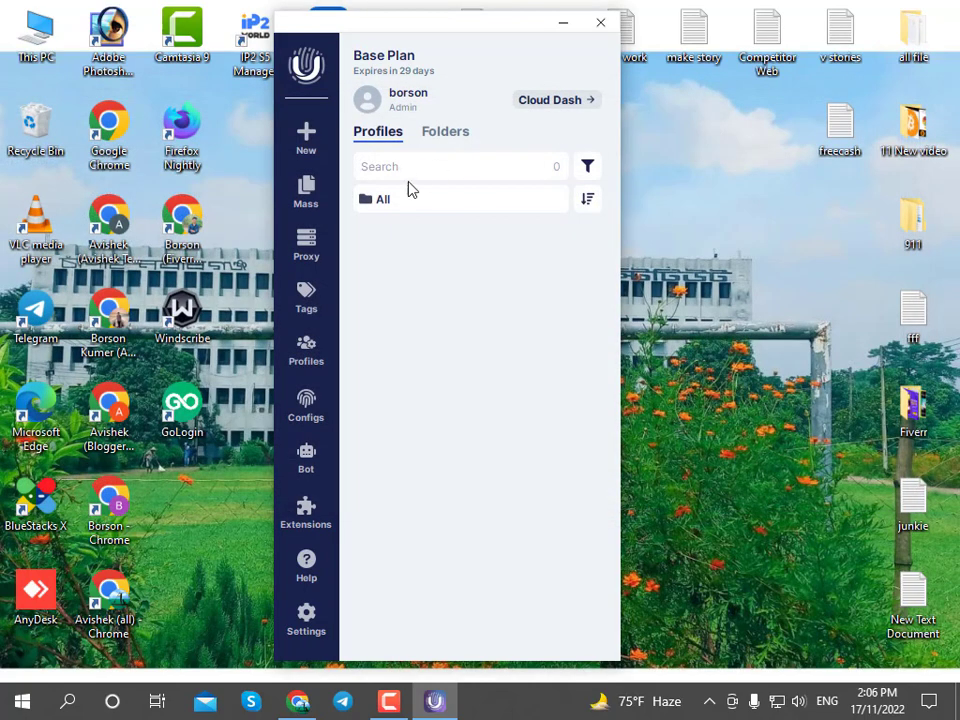
# Reopen the mass profile creator and examine its OS and browser choices, keeping both set to All.
pyautogui.click(330, 195)
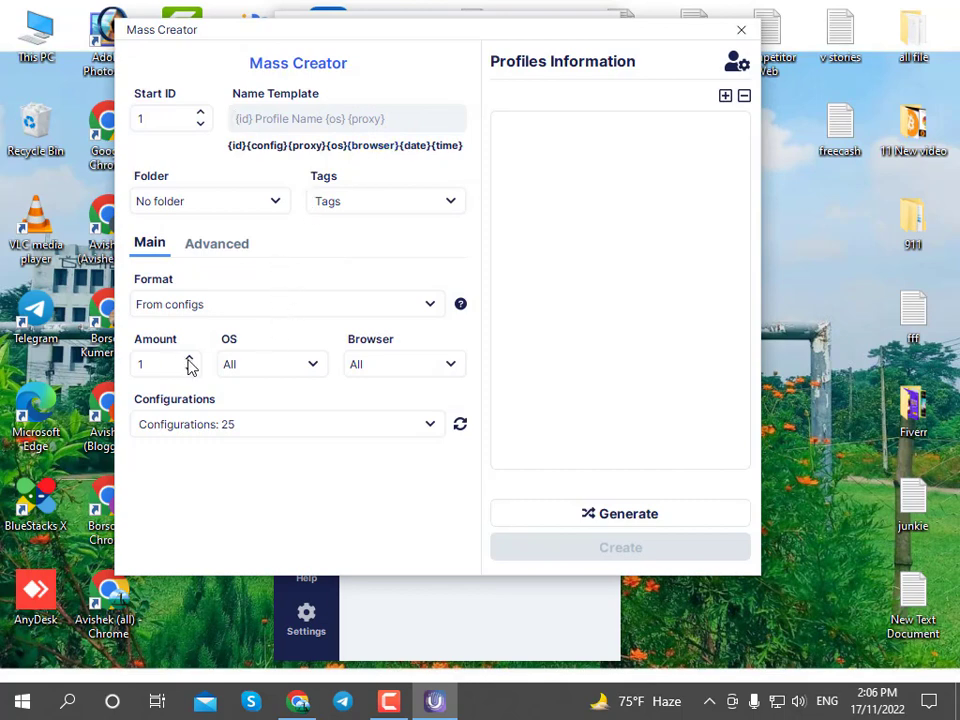
pyautogui.click(316, 367)
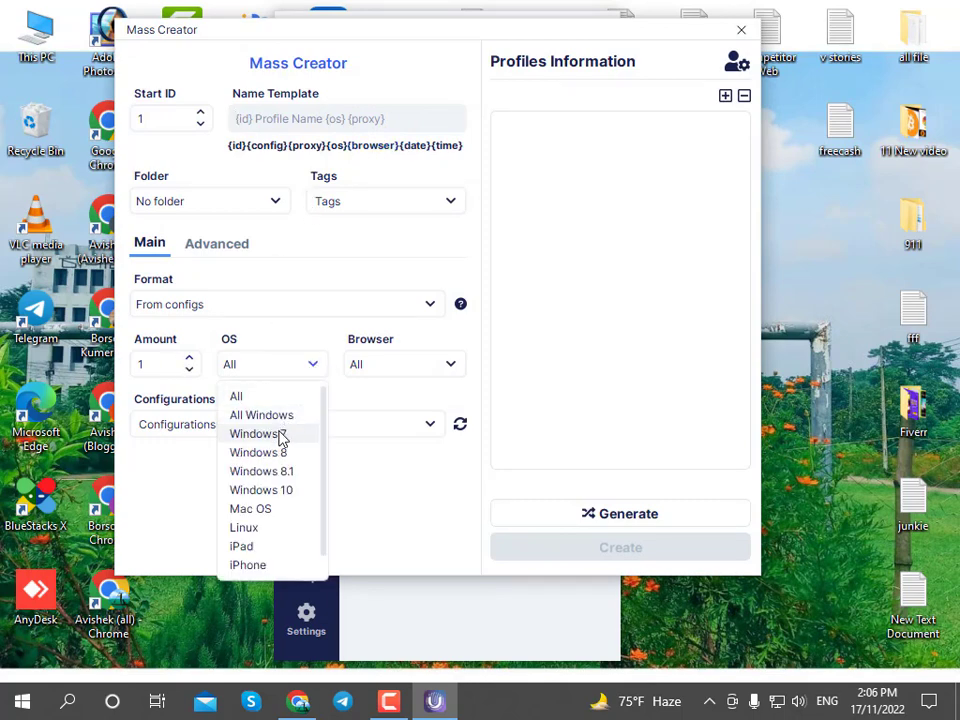
pyautogui.scroll(-1, 280, 433)
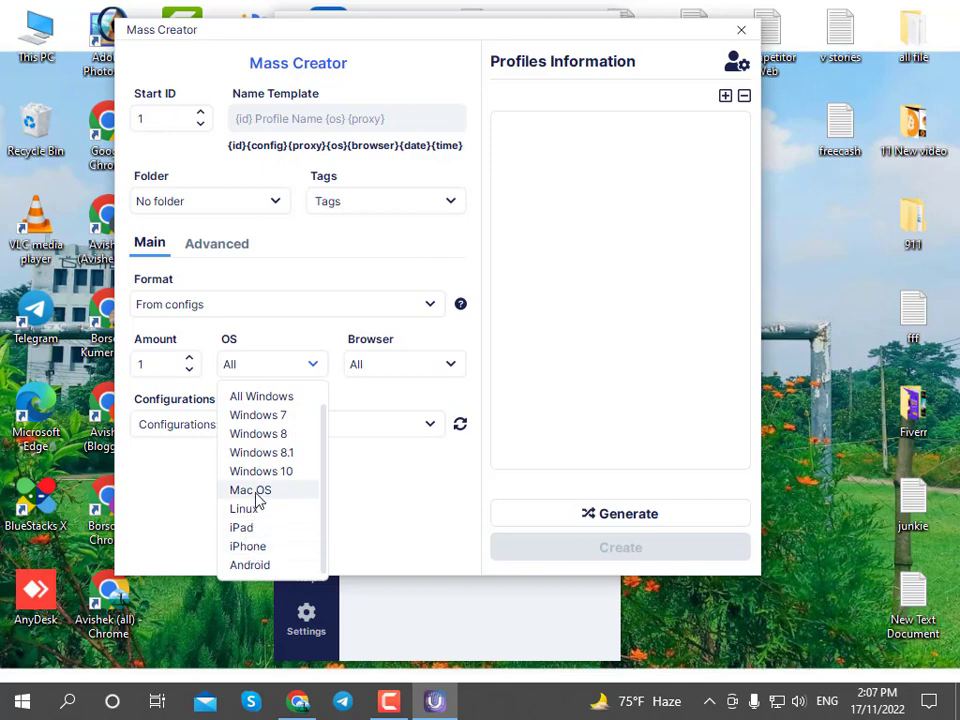
pyautogui.click(425, 366)
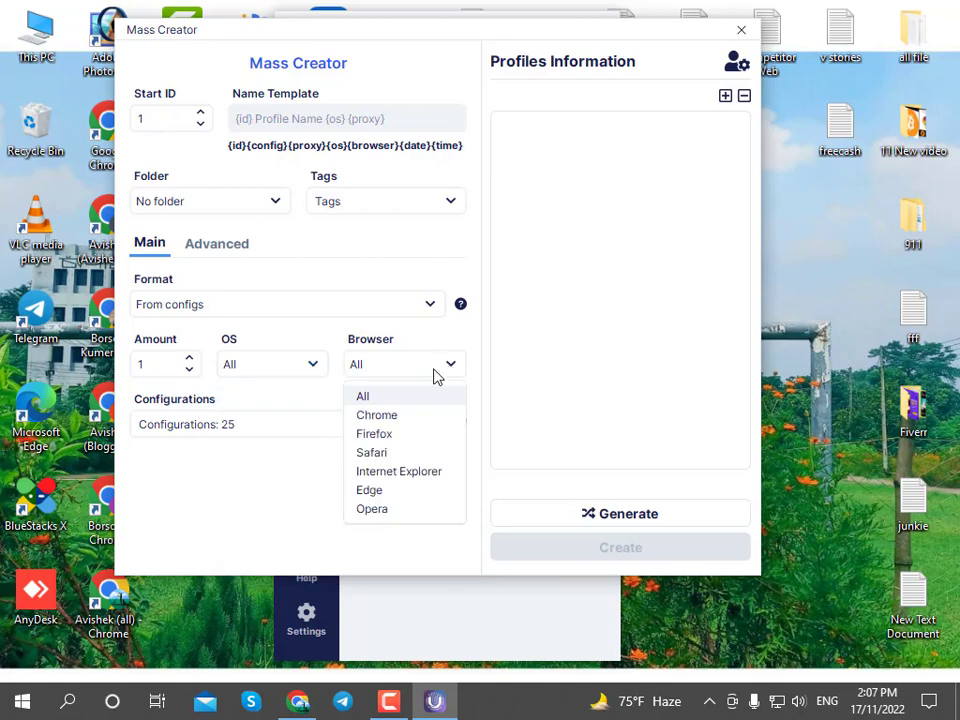
pyautogui.click(301, 292)
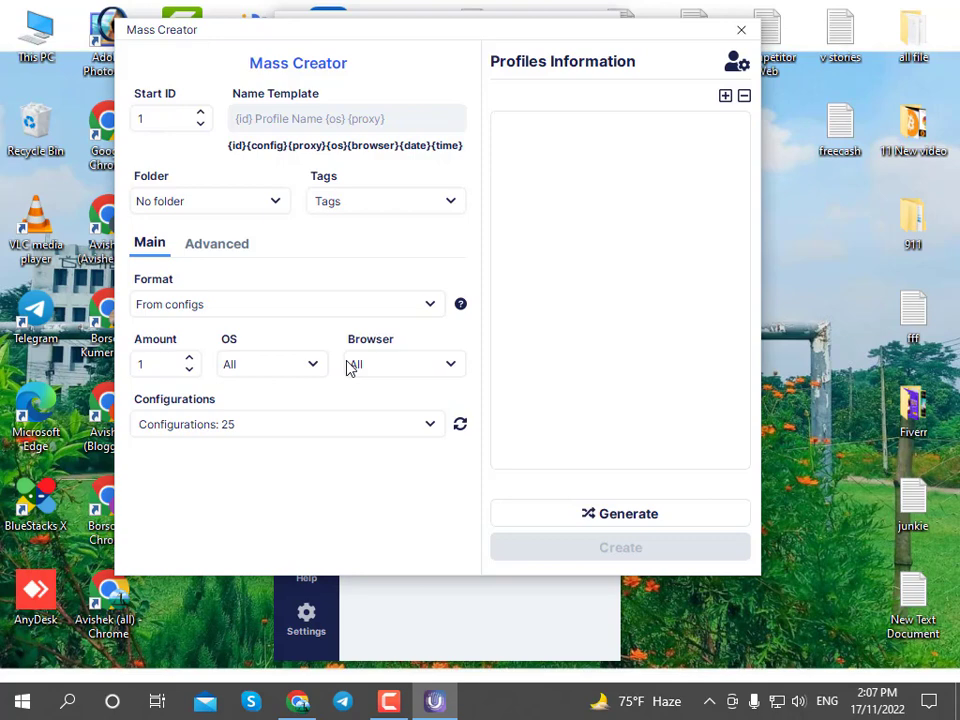
# Examine the screen resolution choices in the mass creator's advanced settings without selecting any.
pyautogui.click(222, 246)
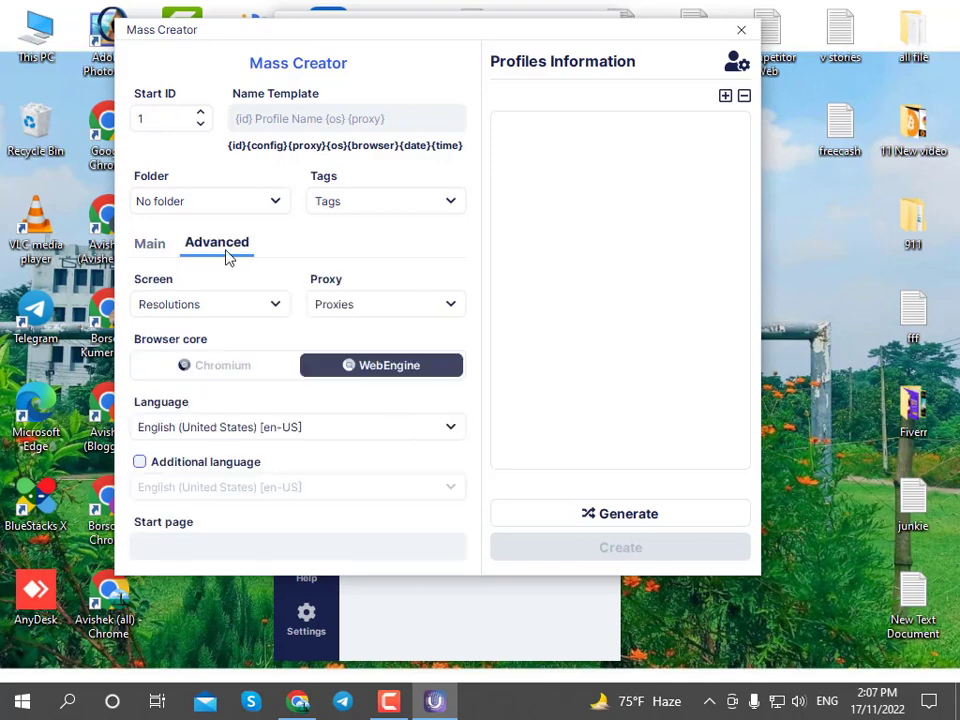
pyautogui.click(273, 303)
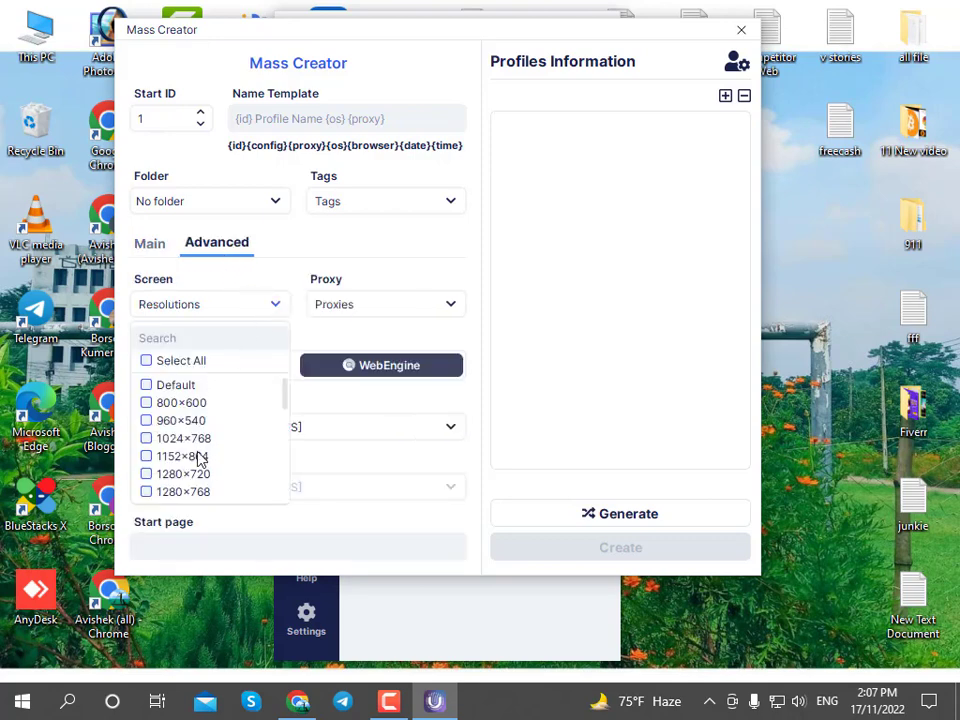
pyautogui.scroll(-5, 202, 455)
pyautogui.scroll(5, 204, 458)
pyautogui.click(382, 278)
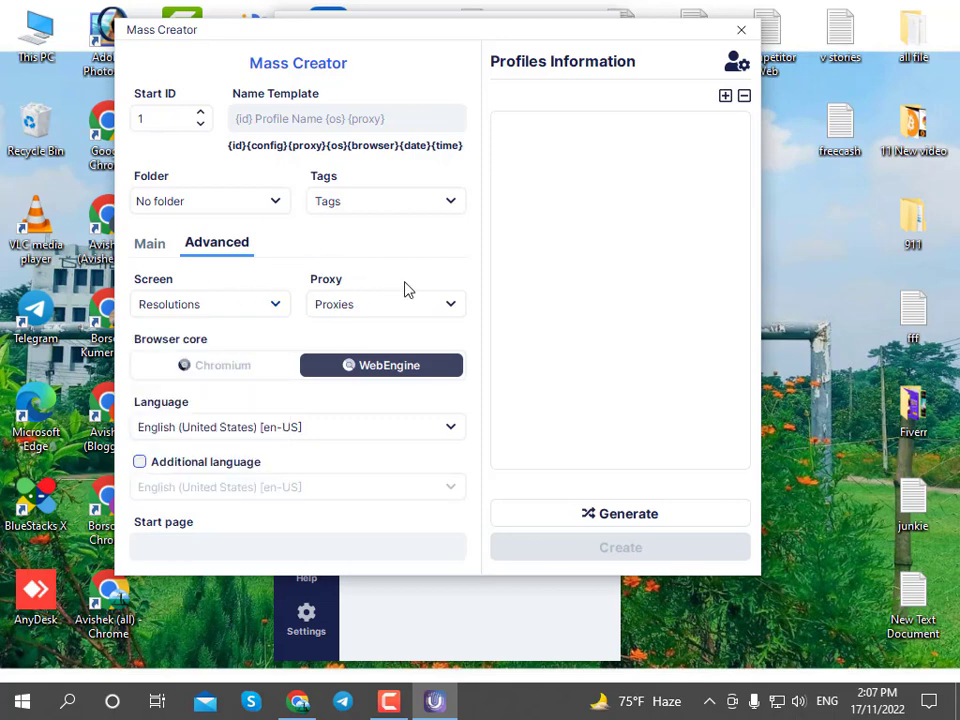
# Assign the AA proxy, generate and create one profile with the WebEngine core, and close the mass creator.
pyautogui.click(448, 304)
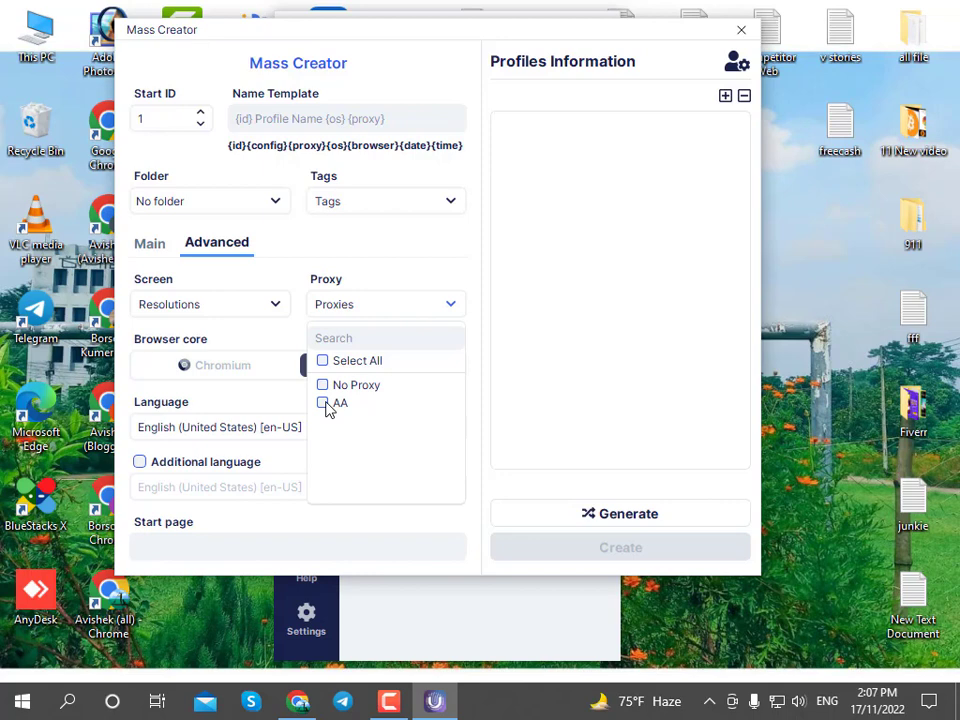
pyautogui.click(459, 270)
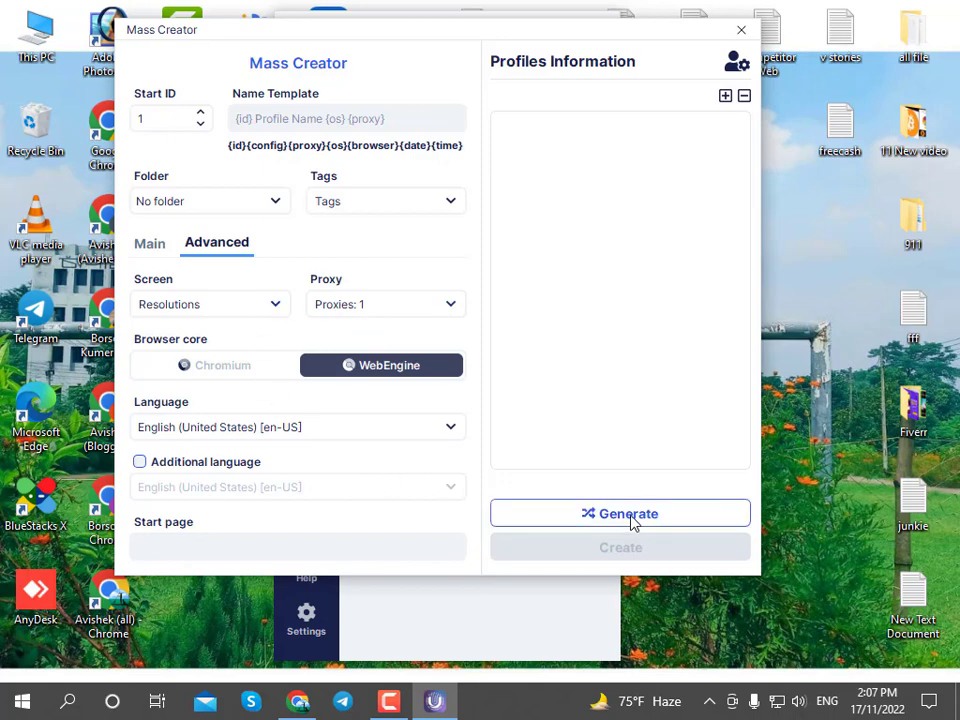
pyautogui.click(660, 520)
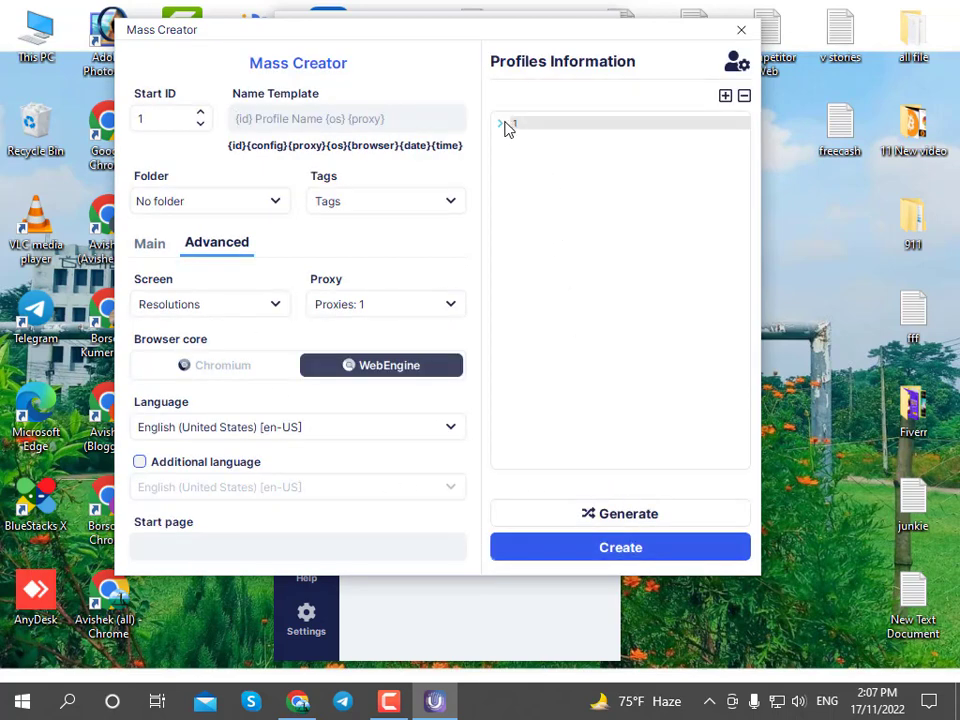
pyautogui.click(603, 547)
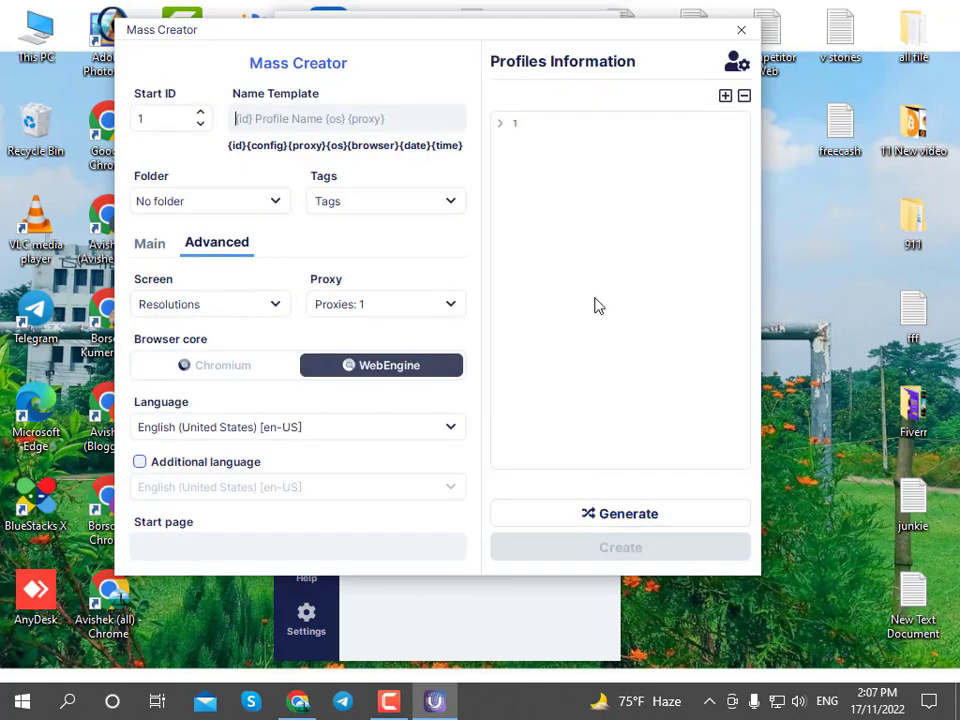
pyautogui.click(741, 31)
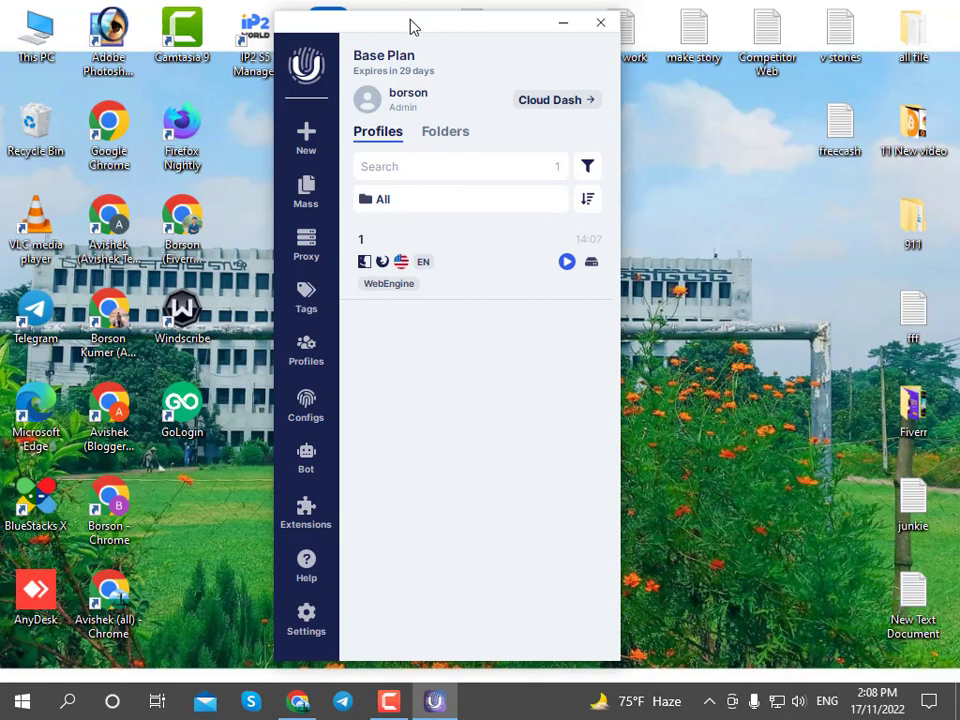
# Move the Undetectable window, launch profile 1, reposition its browser window and open a new tab in it.
pyautogui.moveTo(414, 26); pyautogui.dragTo(455, 24)
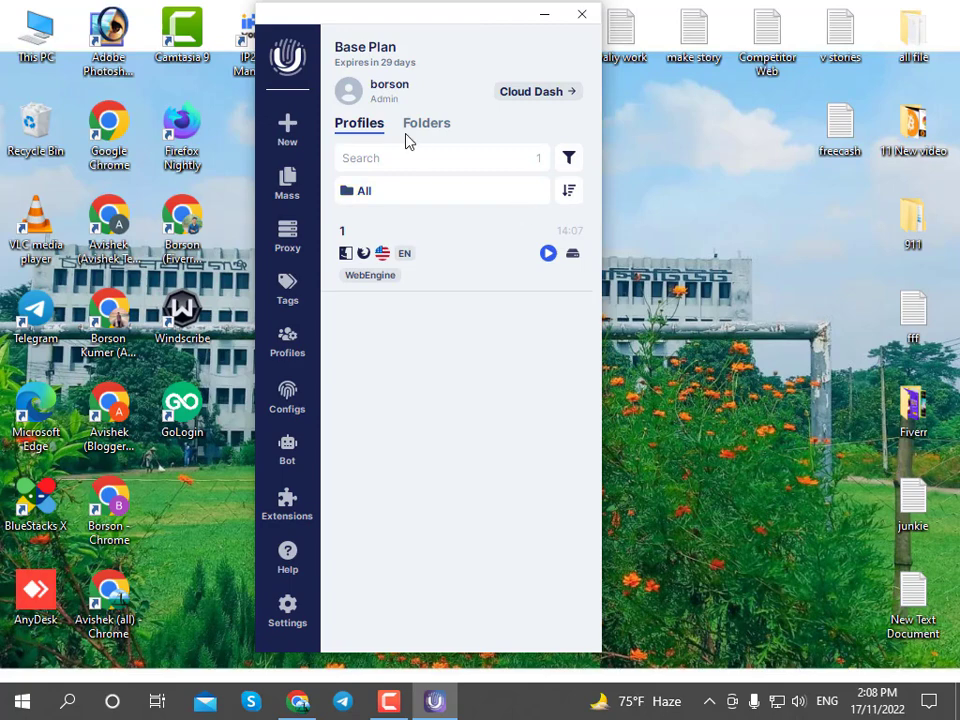
pyautogui.click(549, 255)
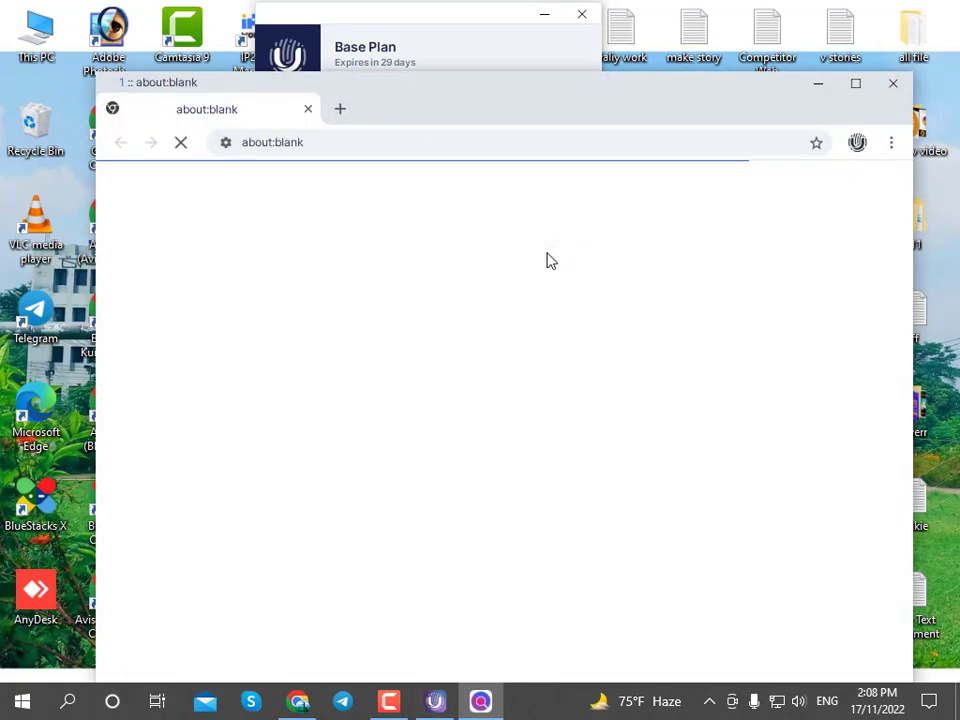
pyautogui.moveTo(564, 107); pyautogui.dragTo(556, 66)
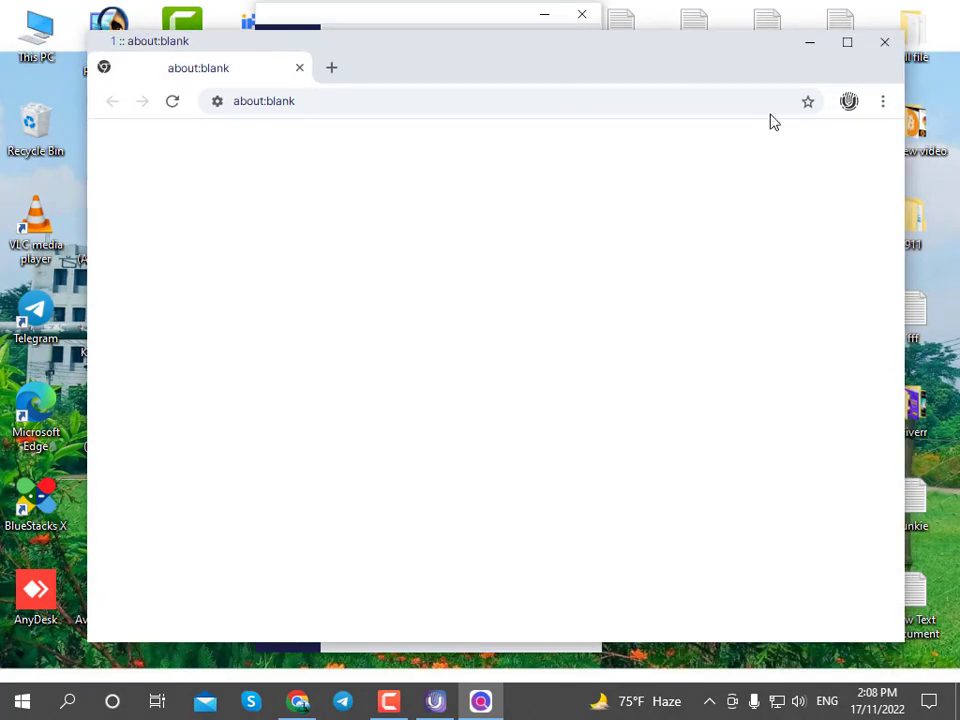
pyautogui.click(809, 45)
pyautogui.click(331, 69)
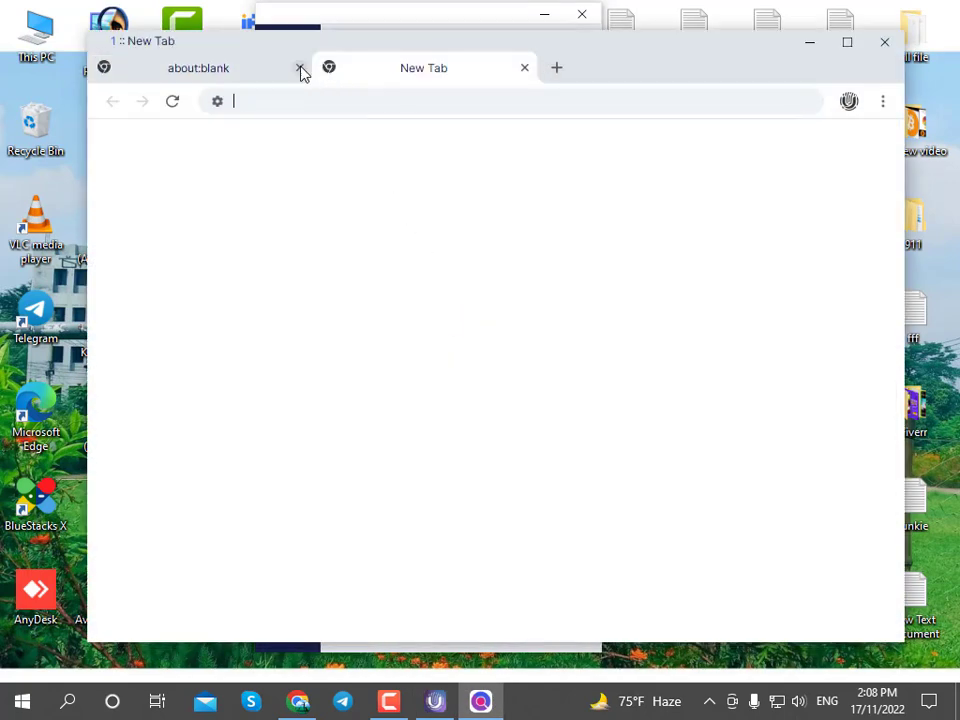
# Close the about:blank tab and examine the profile's IP location, OS, browser and history details on the start page.
pyautogui.click(300, 68)
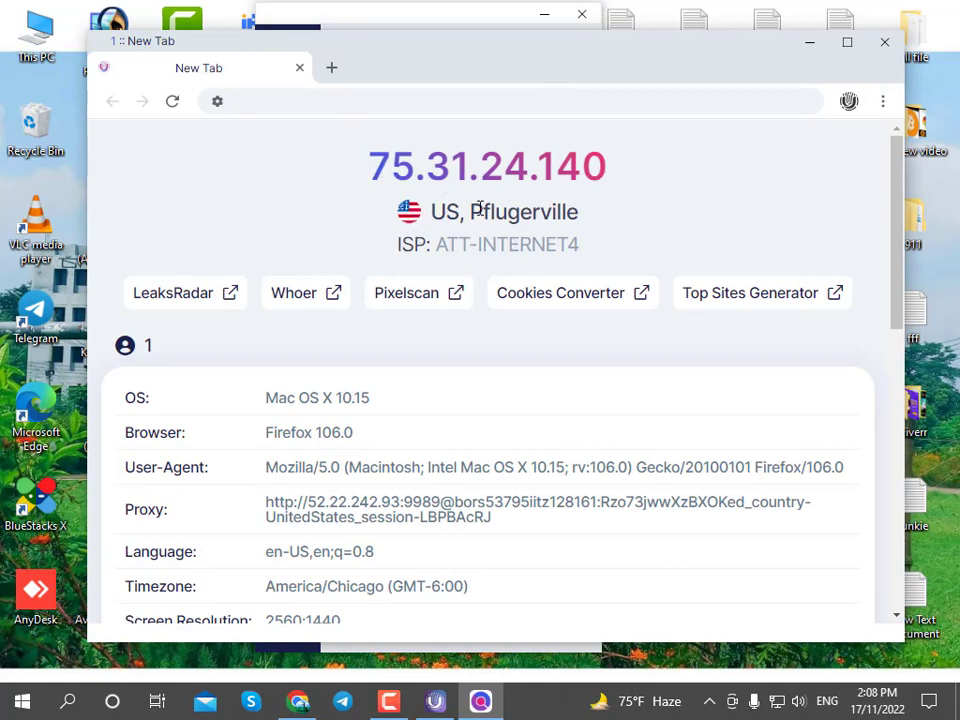
pyautogui.scroll(-1, 465, 309)
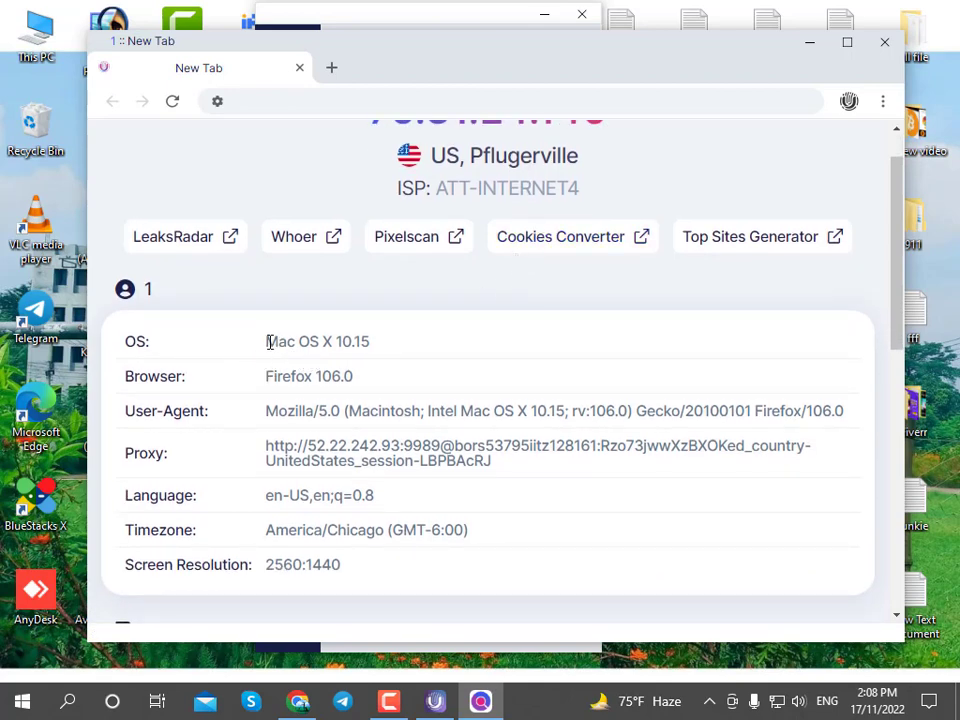
pyautogui.moveTo(267, 341); pyautogui.dragTo(376, 348)
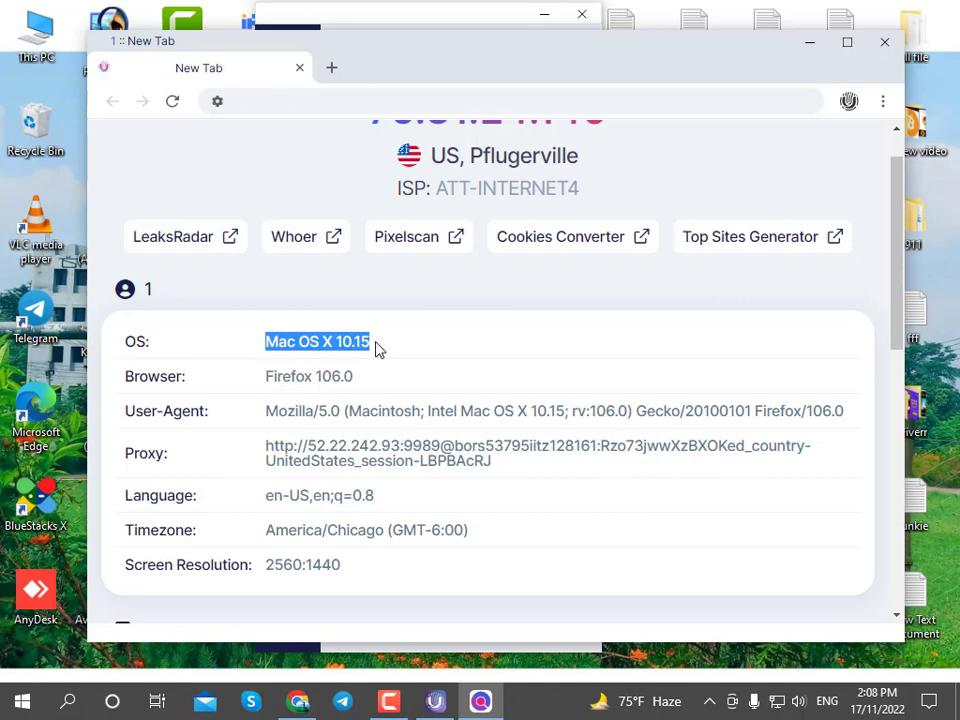
pyautogui.click(376, 343)
pyautogui.moveTo(272, 383); pyautogui.dragTo(355, 382)
pyautogui.click(356, 381)
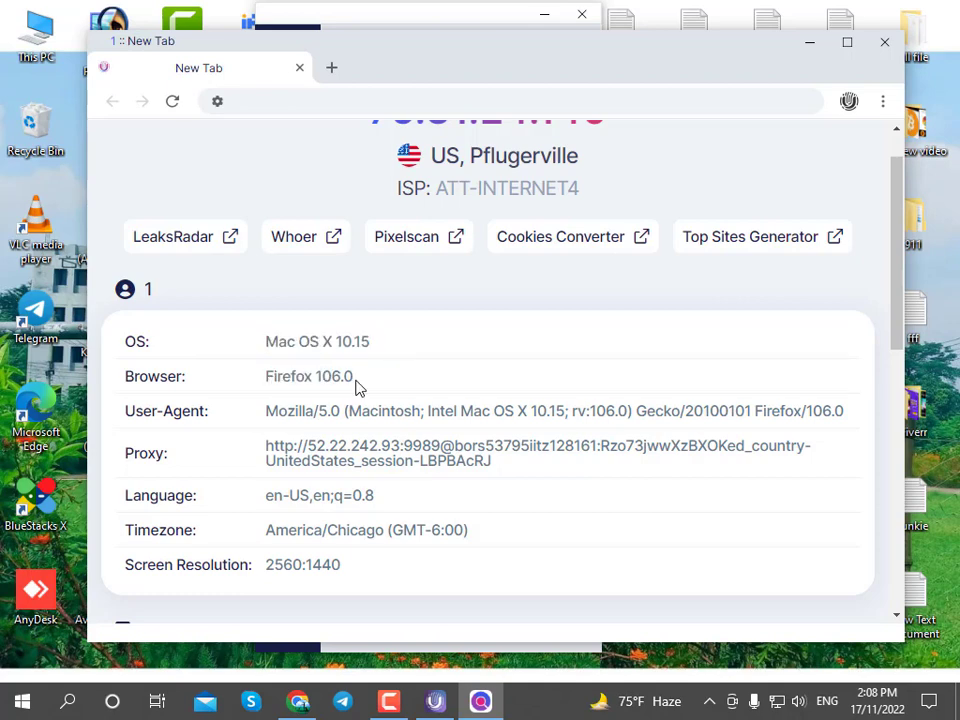
pyautogui.scroll(-7, 358, 395)
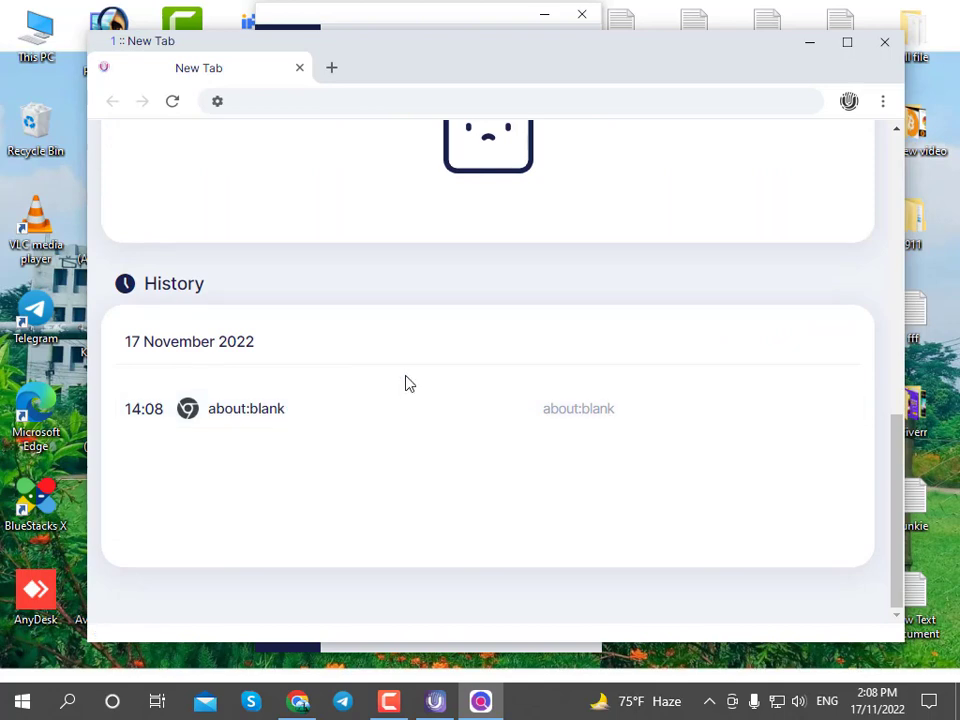
pyautogui.scroll(6, 406, 383)
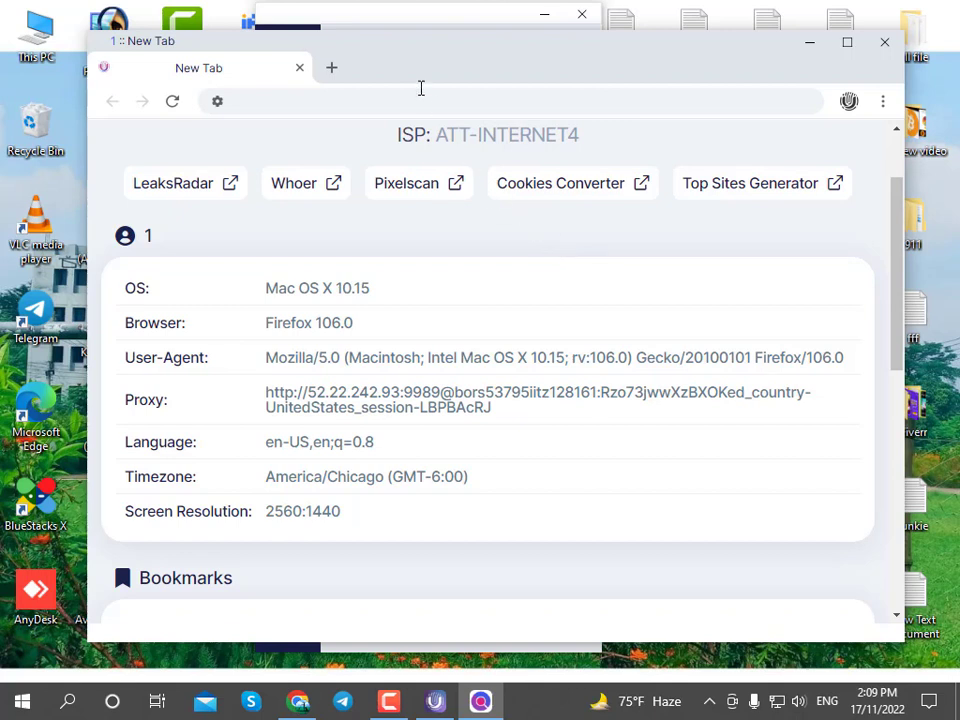
# Open whoer.net in a new tab and examine its IP, anonymity and address details.
pyautogui.click(332, 67)
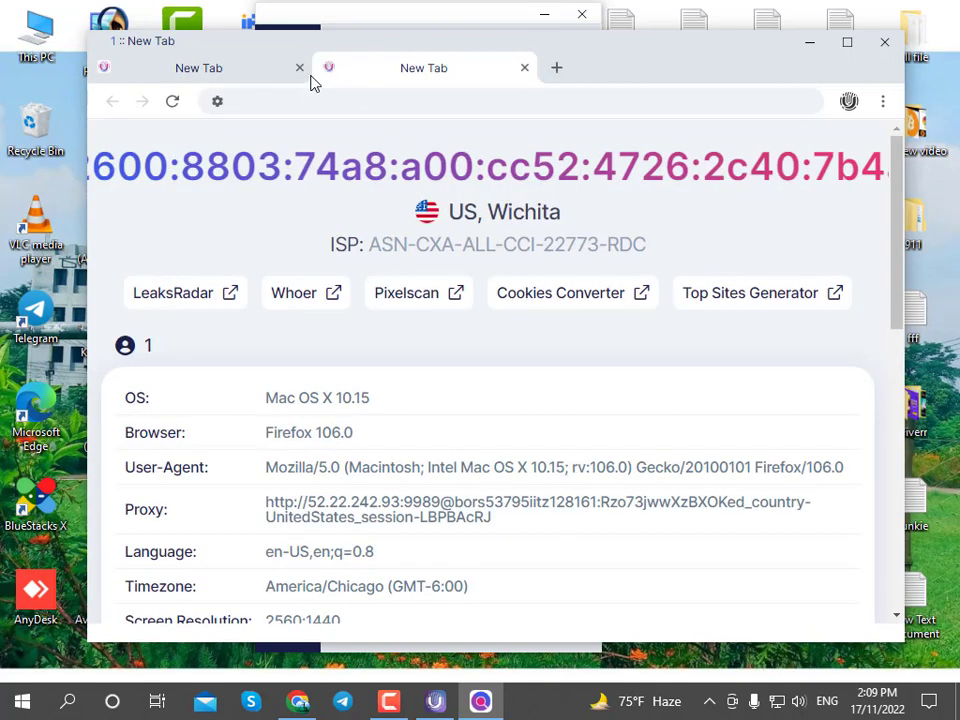
pyautogui.write('whoer.net')
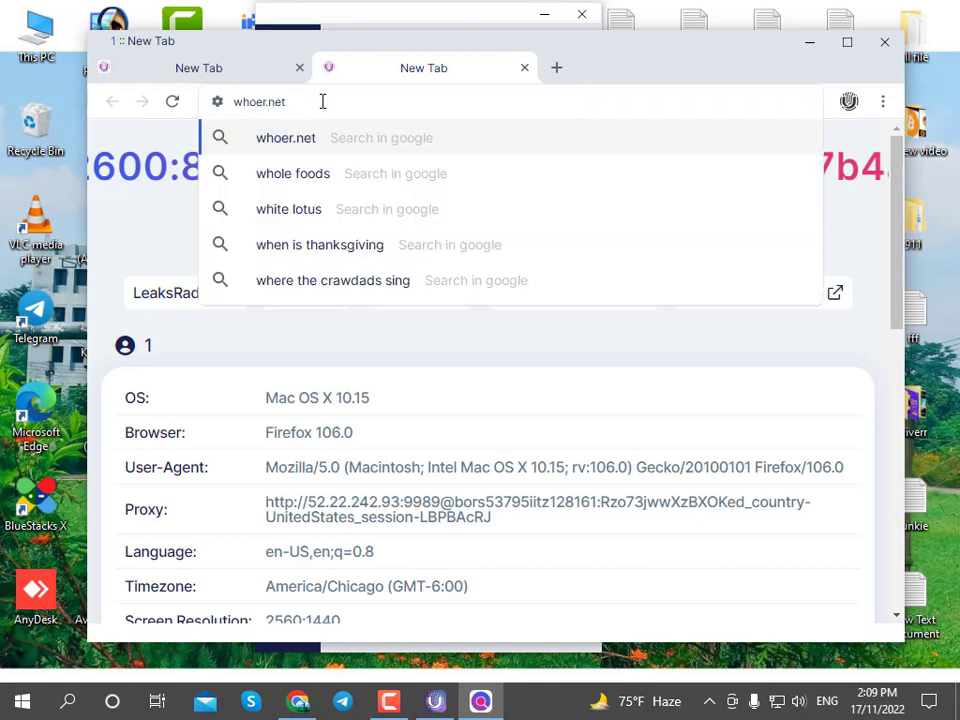
pyautogui.press('Return')
pyautogui.click(322, 101)
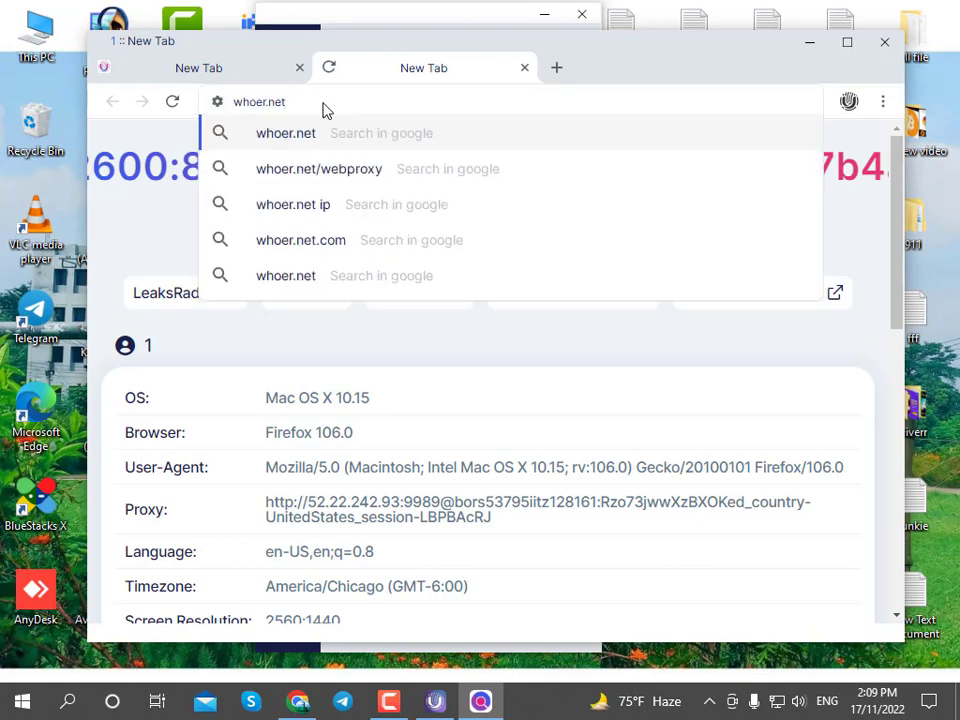
pyautogui.click(328, 133)
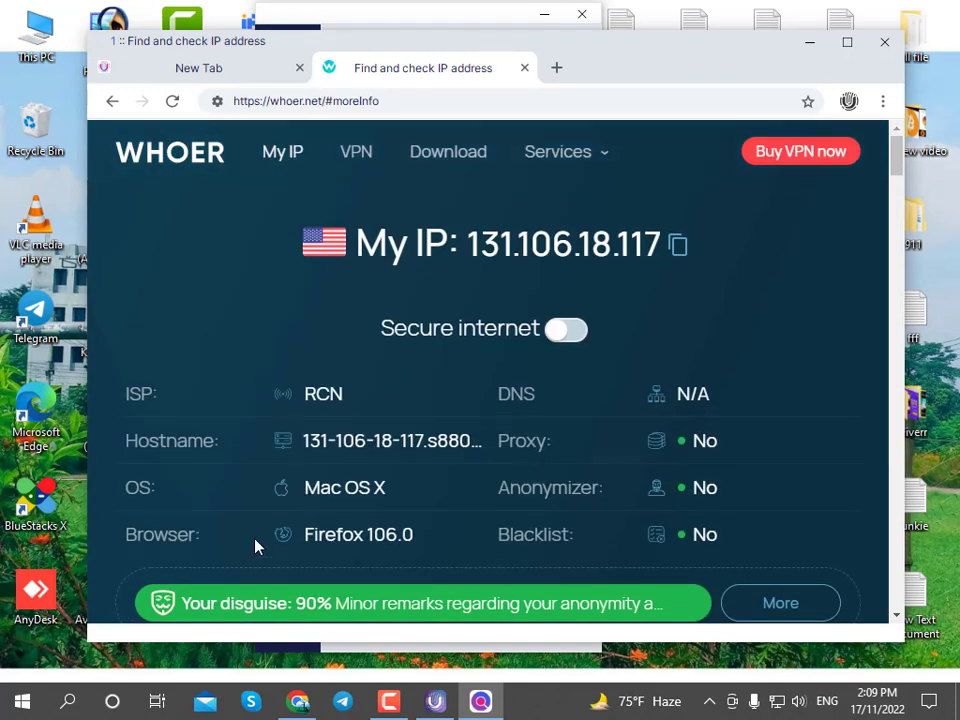
pyautogui.scroll(-10, 415, 420)
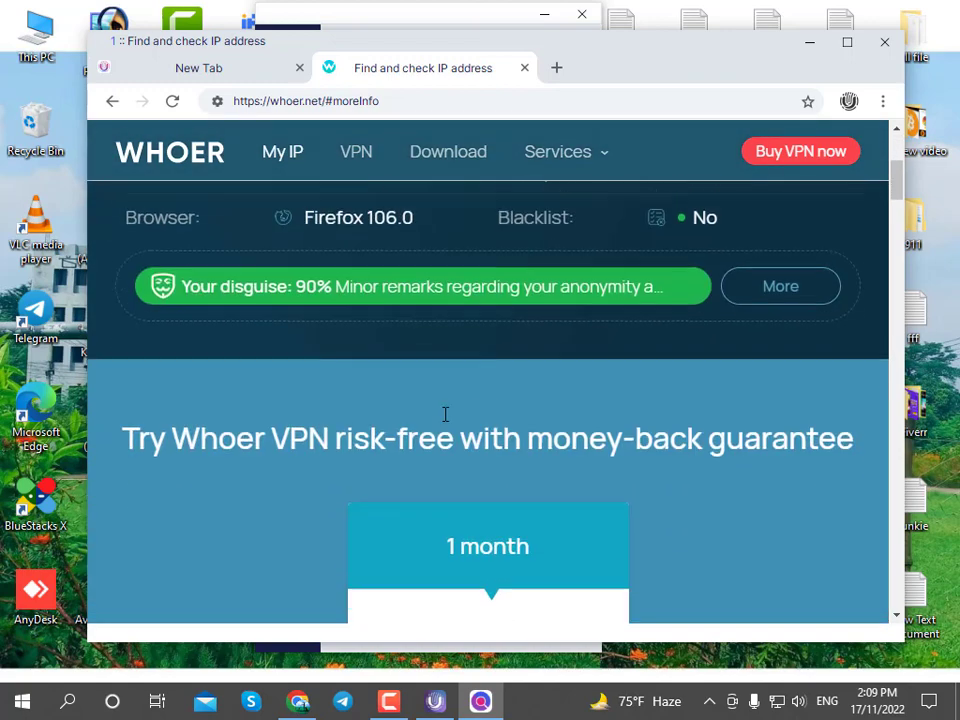
pyautogui.scroll(-5, 744, 422)
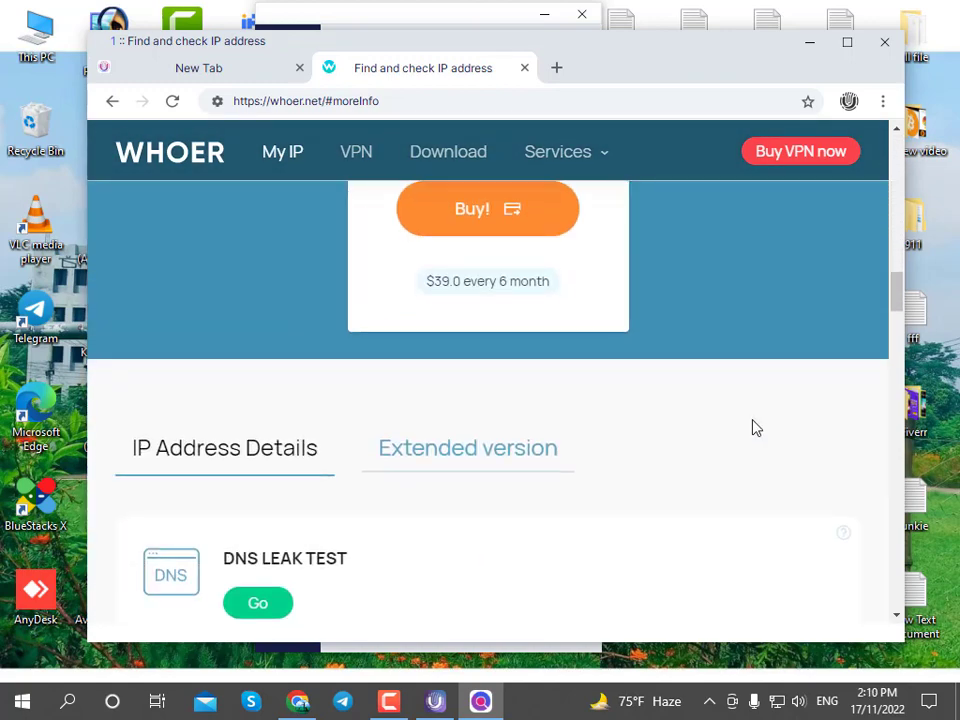
pyautogui.scroll(7, 703, 399)
pyautogui.scroll(10, 635, 392)
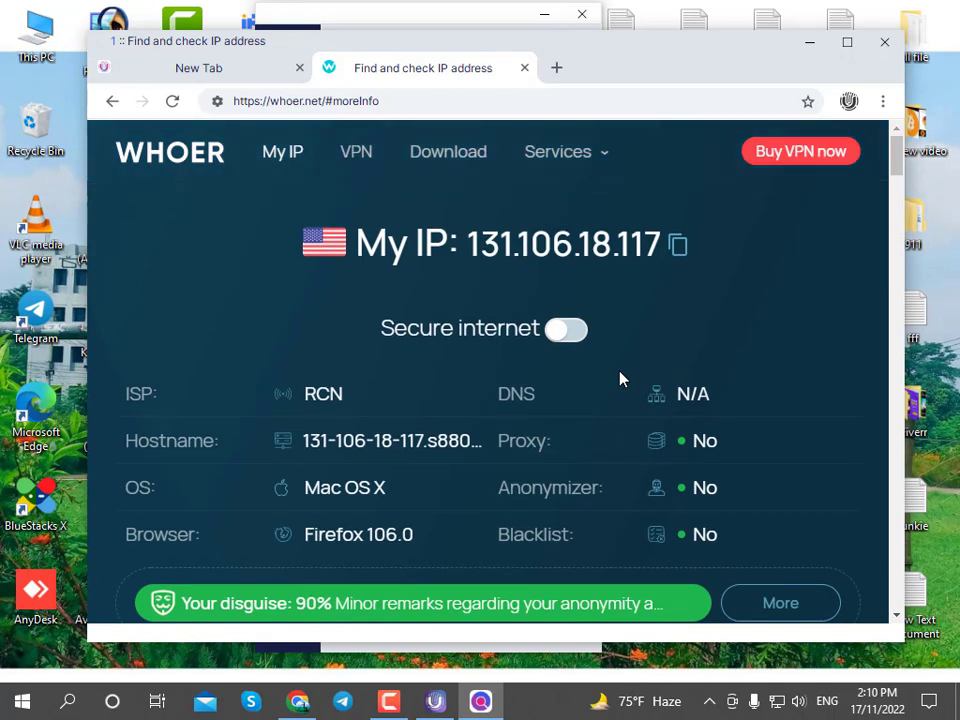